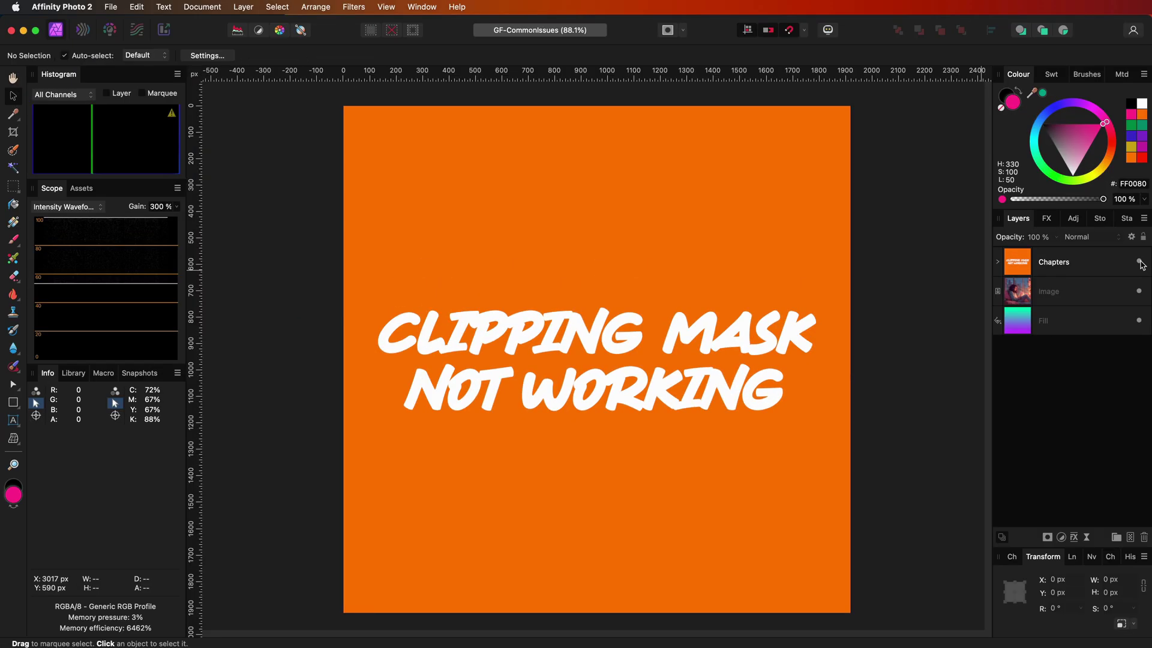
Step: Hide the Chapters layer and draw a magenta circle about 1248 px in diameter, centred over the image
left_click(1140, 262)
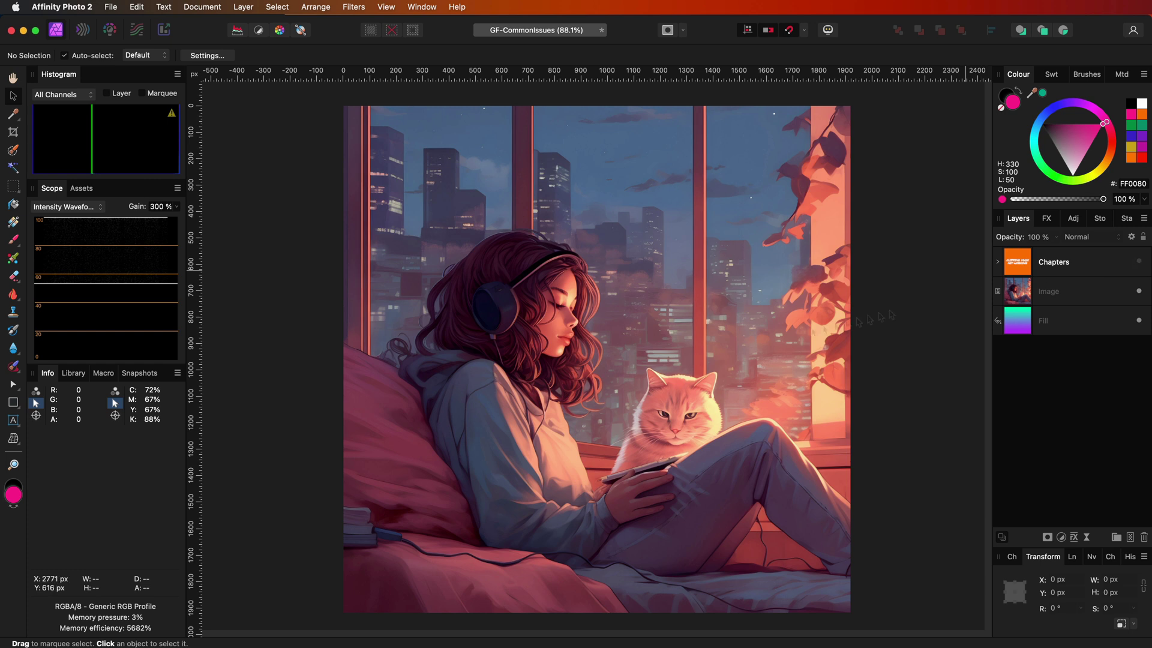
left_click(13, 402)
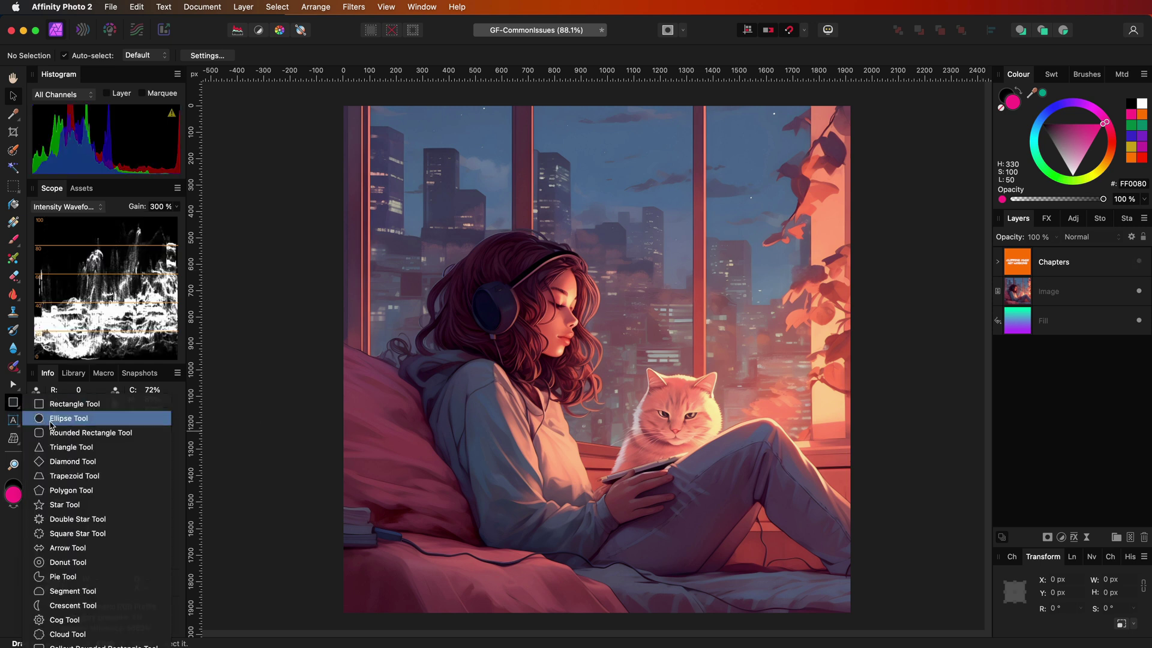
left_click(52, 420)
left_click_drag(486, 207, 781, 496)
left_click_drag(765, 420, 843, 474)
left_click(13, 95)
left_click_drag(654, 360, 602, 348)
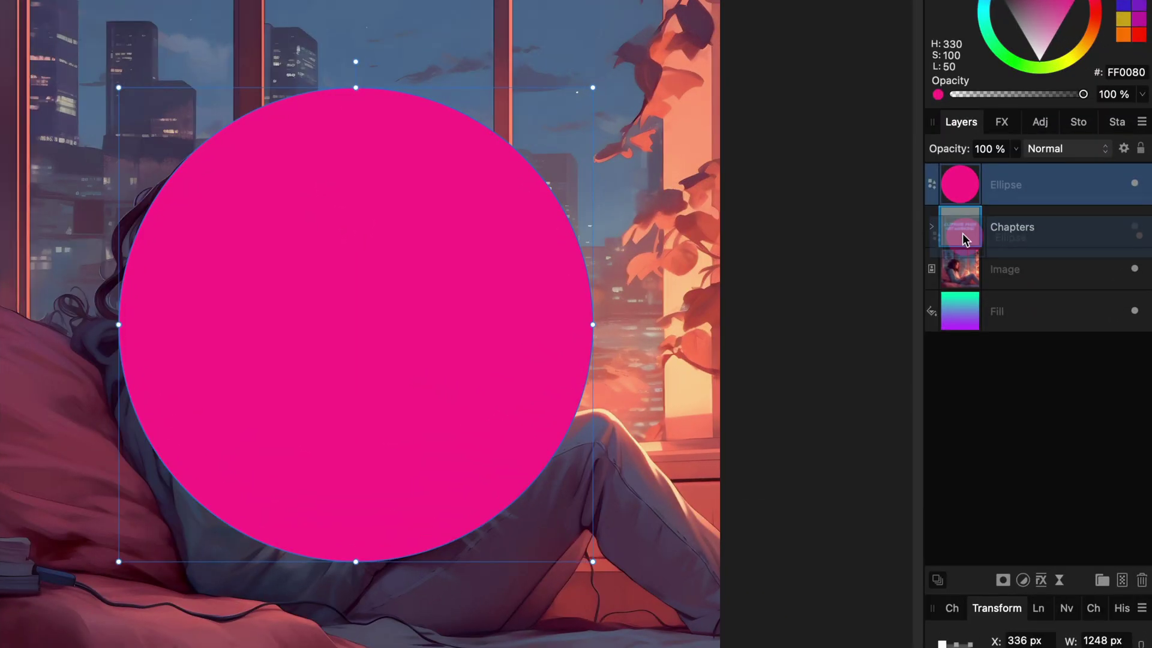
Step: Nest the Ellipse layer inside the Image layer, then apply it to the image as a mask
mouse_move(1017, 262)
left_mouse_down()
mouse_move(1057, 325)
mouse_move(1008, 266)
left_mouse_up()
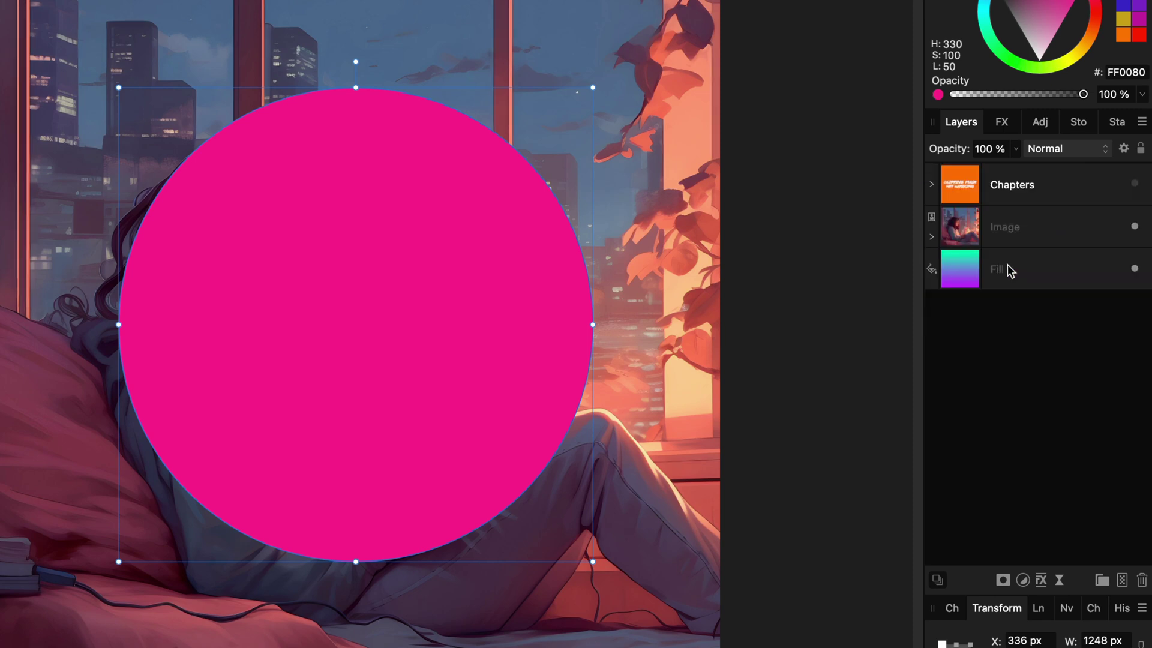
left_click(927, 233)
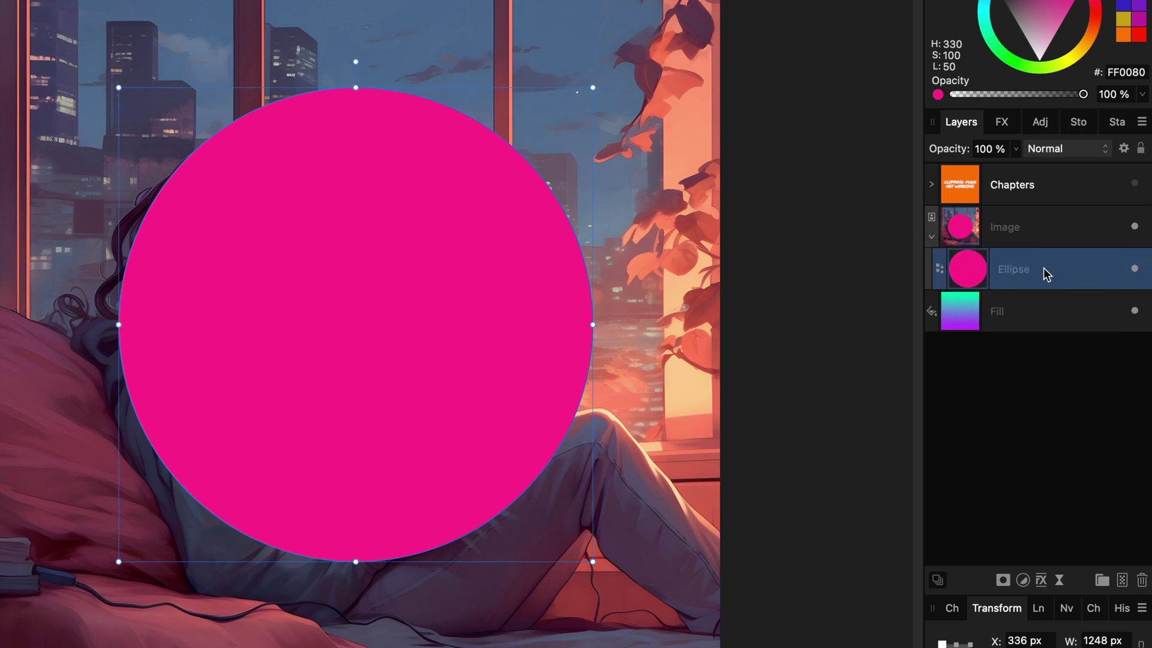
left_click_drag(975, 266, 963, 229)
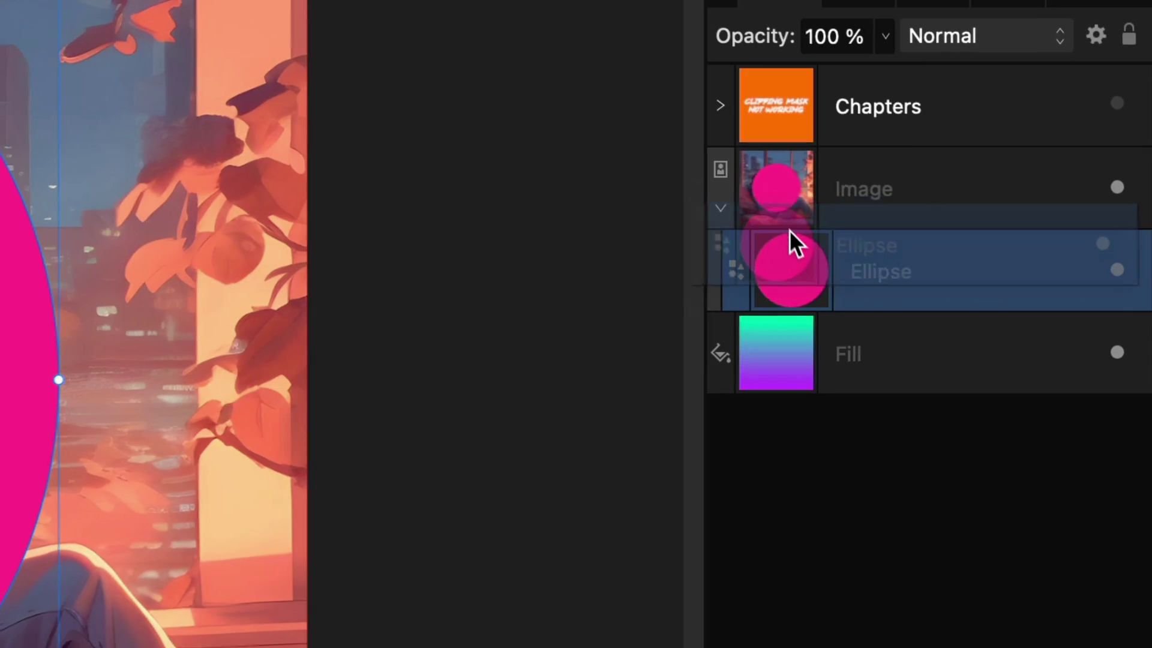
left_click_drag(781, 193, 781, 193)
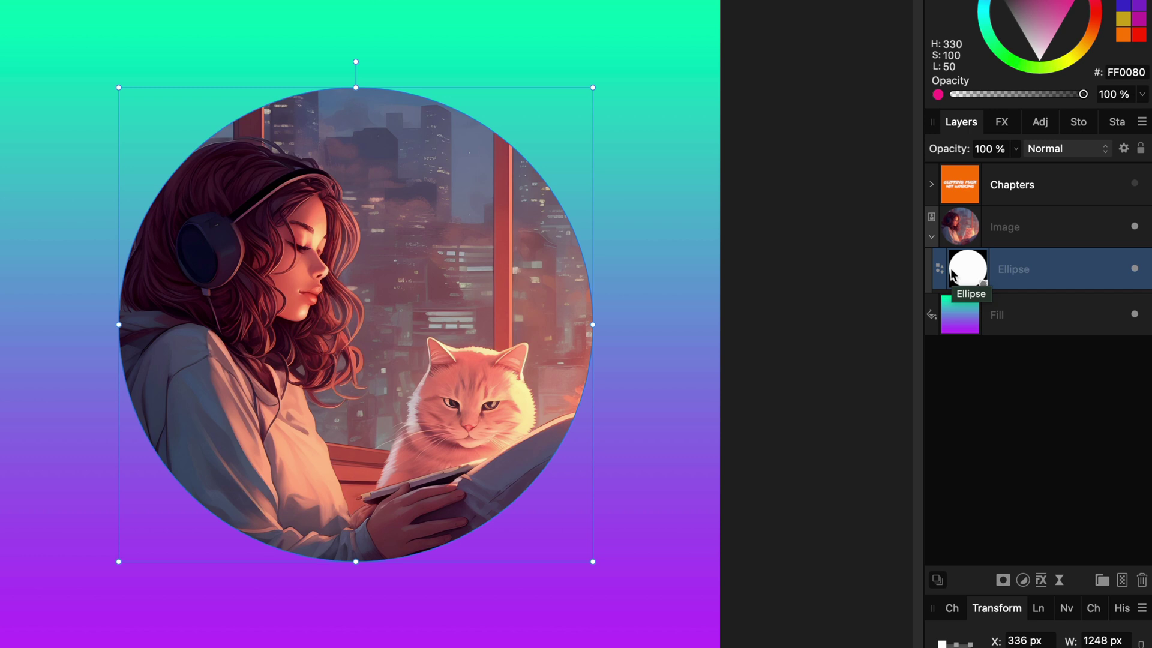
Step: Try lowering the ellipse mask's layer opacity to 0 % and its colour opacity
left_click_drag(953, 149, 805, 149)
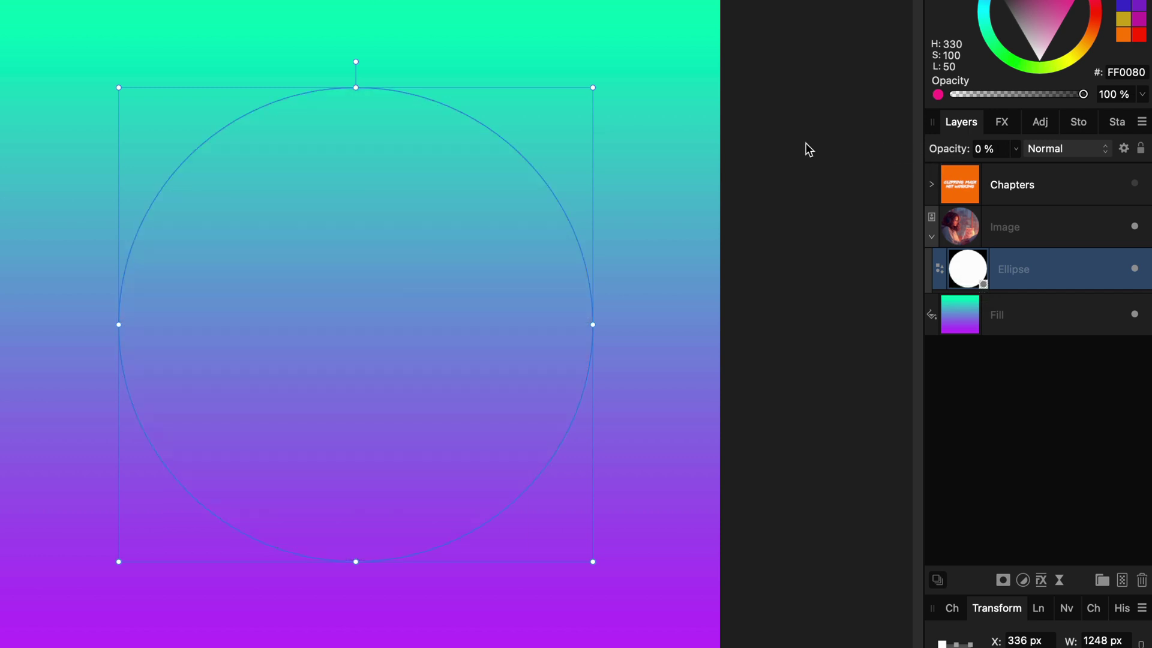
key("ctrl+z")
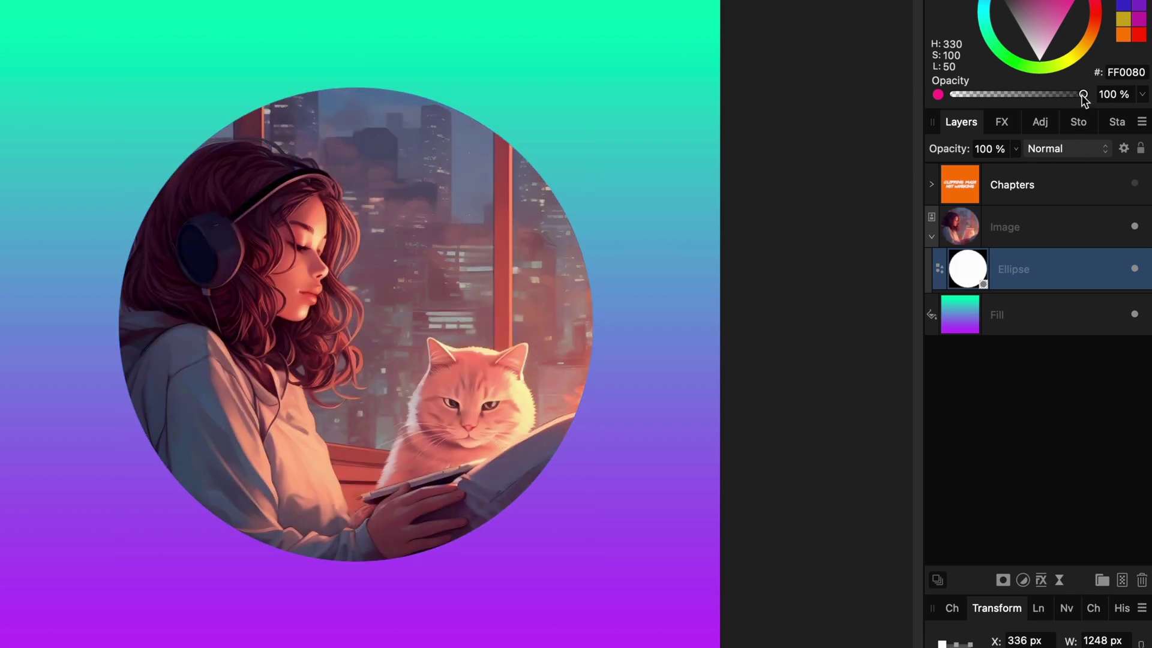
left_click_drag(1084, 95, 1119, 89)
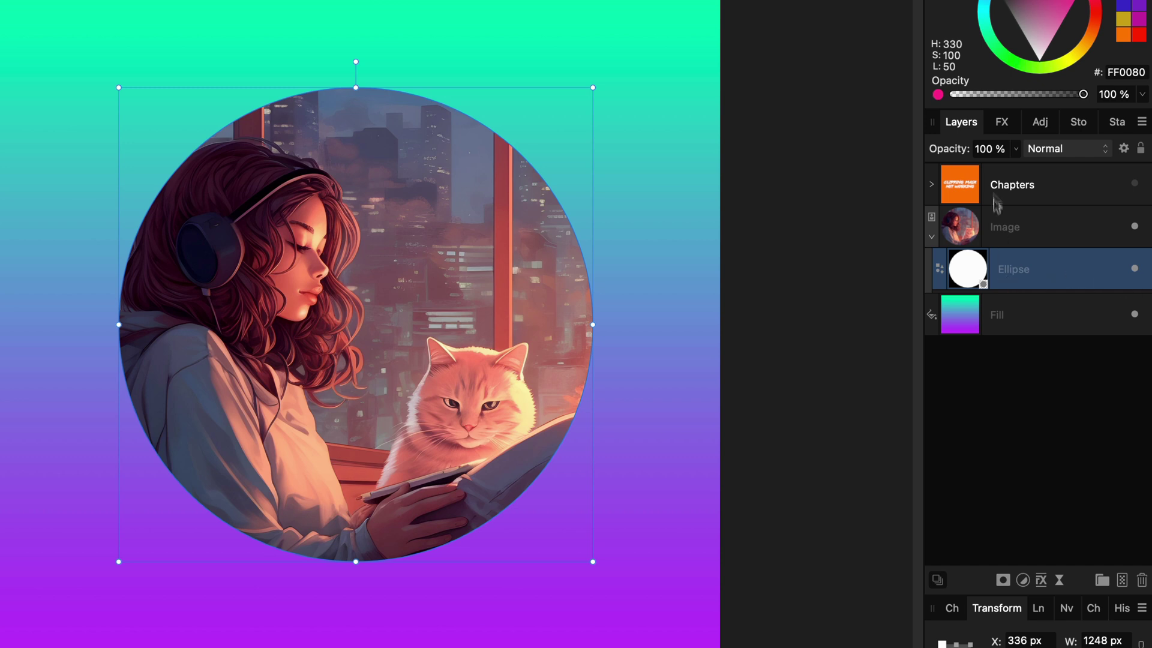
Step: Try changing the ellipse mask's fill opacity in its layer effects
left_click(999, 123)
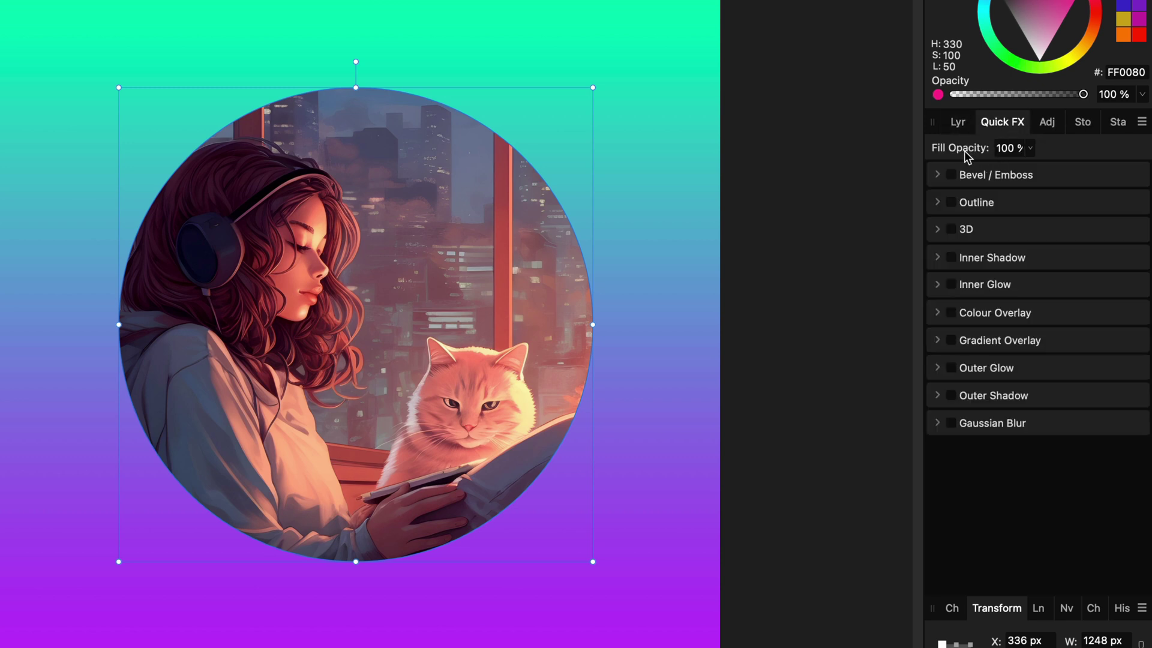
left_click_drag(966, 155, 1059, 151)
left_click(958, 124)
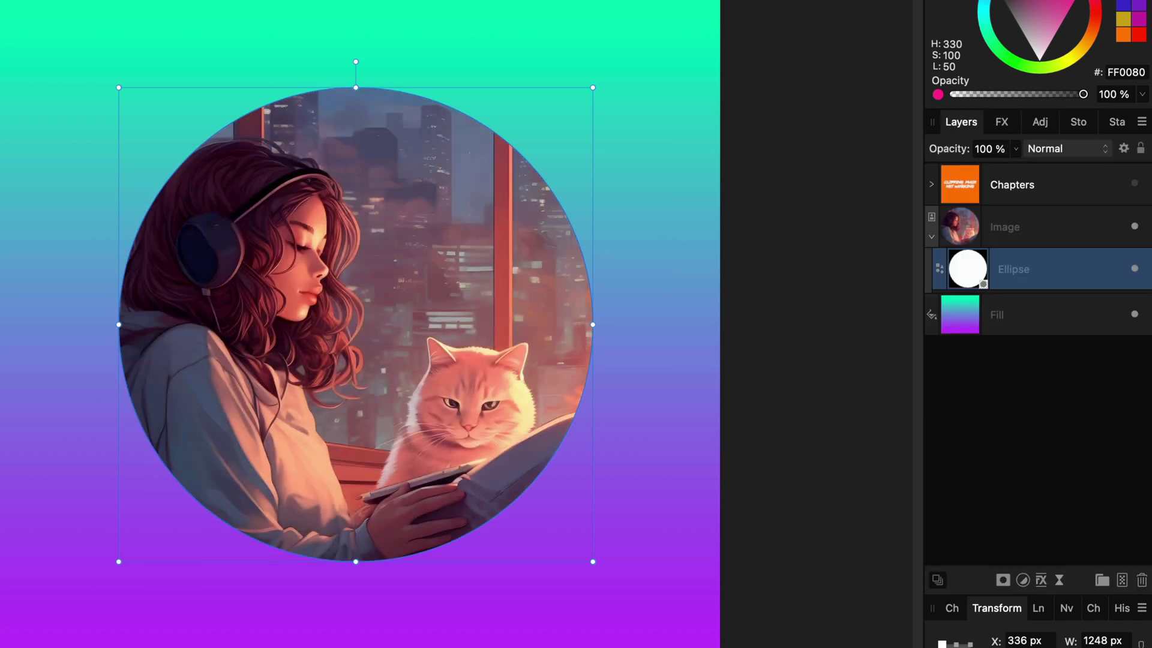
Step: Keep the ellipse mask's blend mode at Normal and delete the ellipse from the Image layer
left_click(1044, 151)
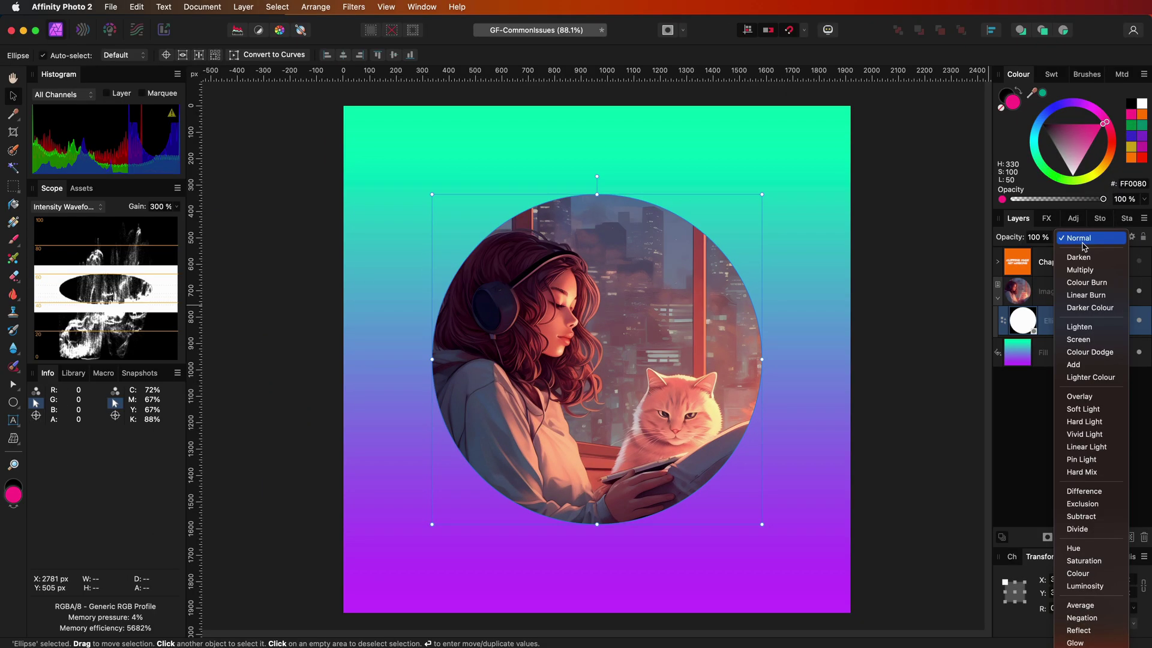
left_click(1083, 246)
key("Delete")
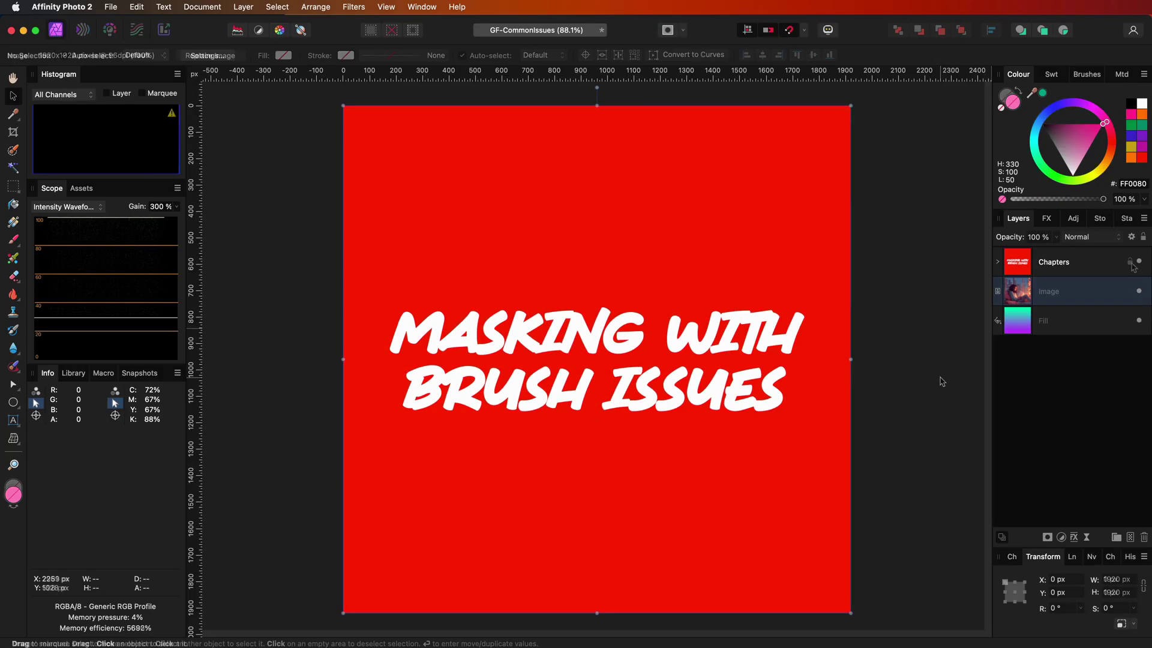
Step: Hide the Chapters layer and paint black with the Paint Brush on a new Image layer mask, over the woman's face
left_click(1139, 261)
left_click(1023, 320)
key("b")
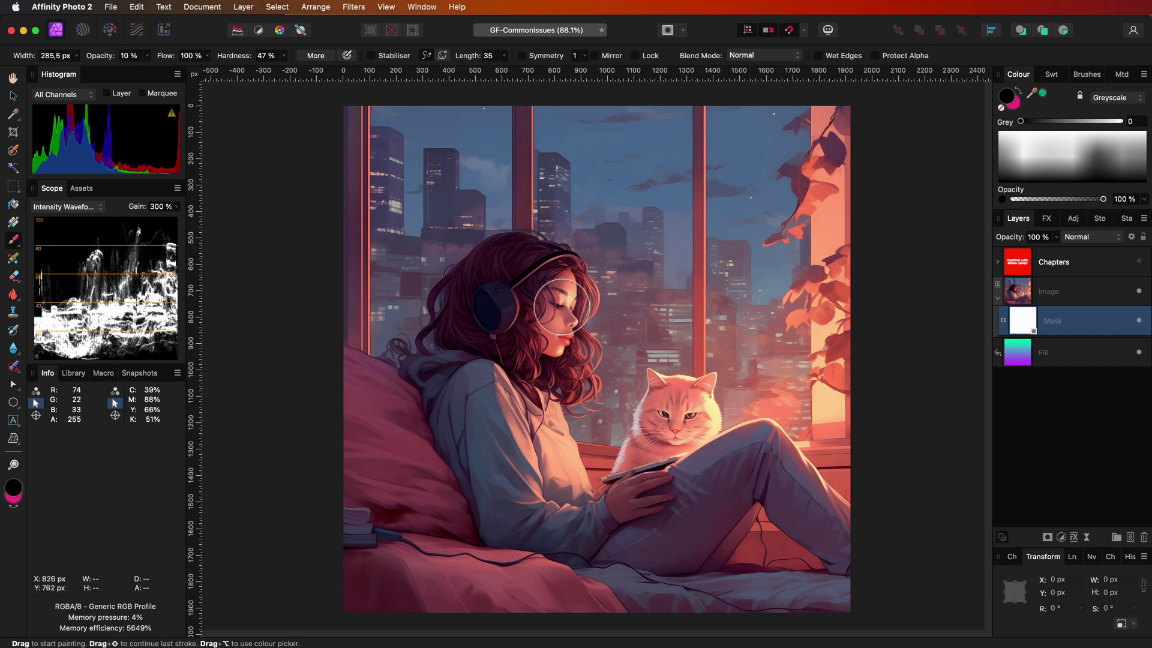
left_click_drag(561, 313, 521, 345)
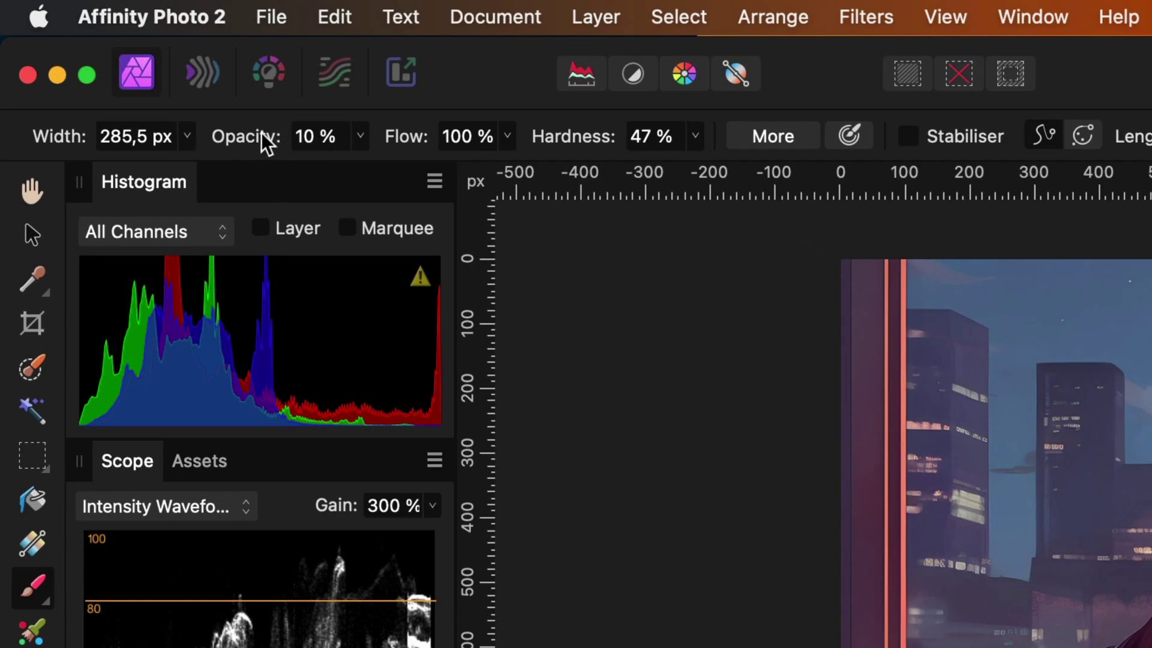
Step: Set the brush opacity to 100 % and paint test strokes on the Image layer's mask
left_click_drag(264, 142, 640, 116)
mouse_move(576, 372)
left_mouse_down()
mouse_move(519, 342)
mouse_move(534, 301)
mouse_move(627, 321)
mouse_move(642, 366)
mouse_move(489, 408)
mouse_move(460, 403)
mouse_move(571, 381)
left_mouse_up()
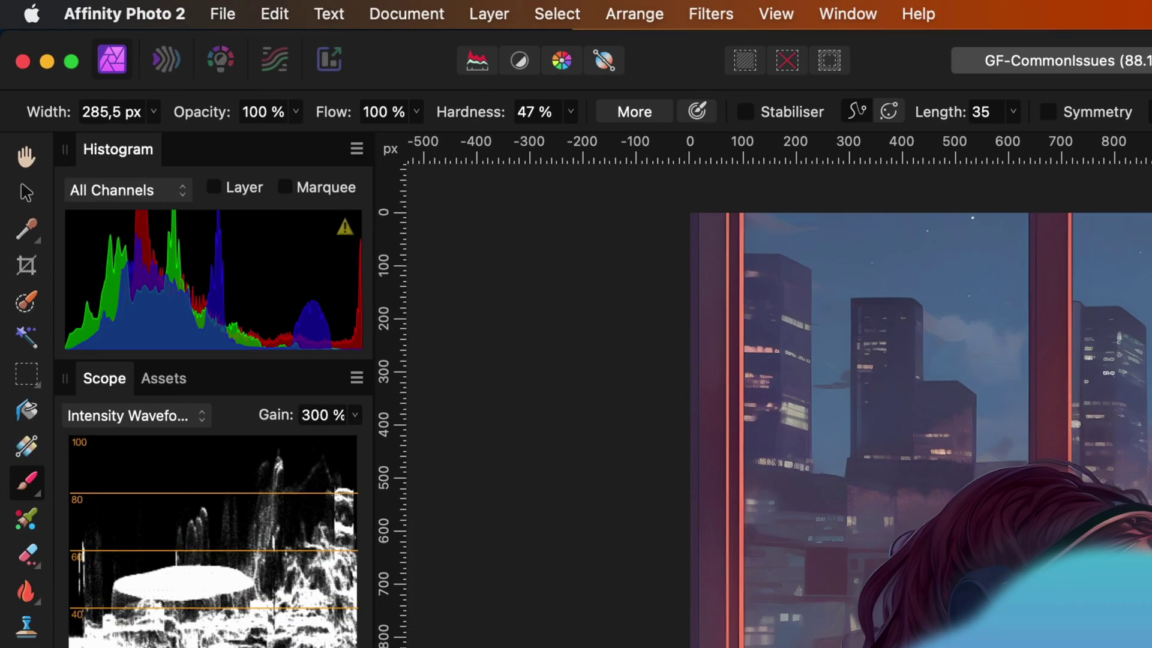
key("3")
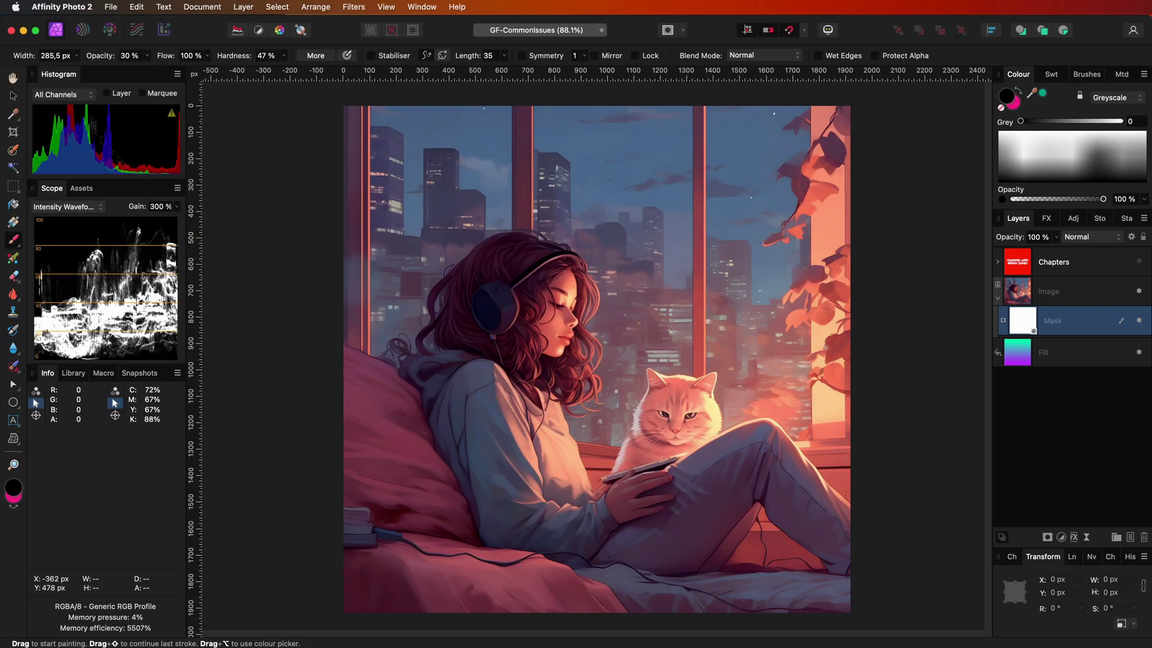
key("0")
left_click_drag(474, 220, 486, 221)
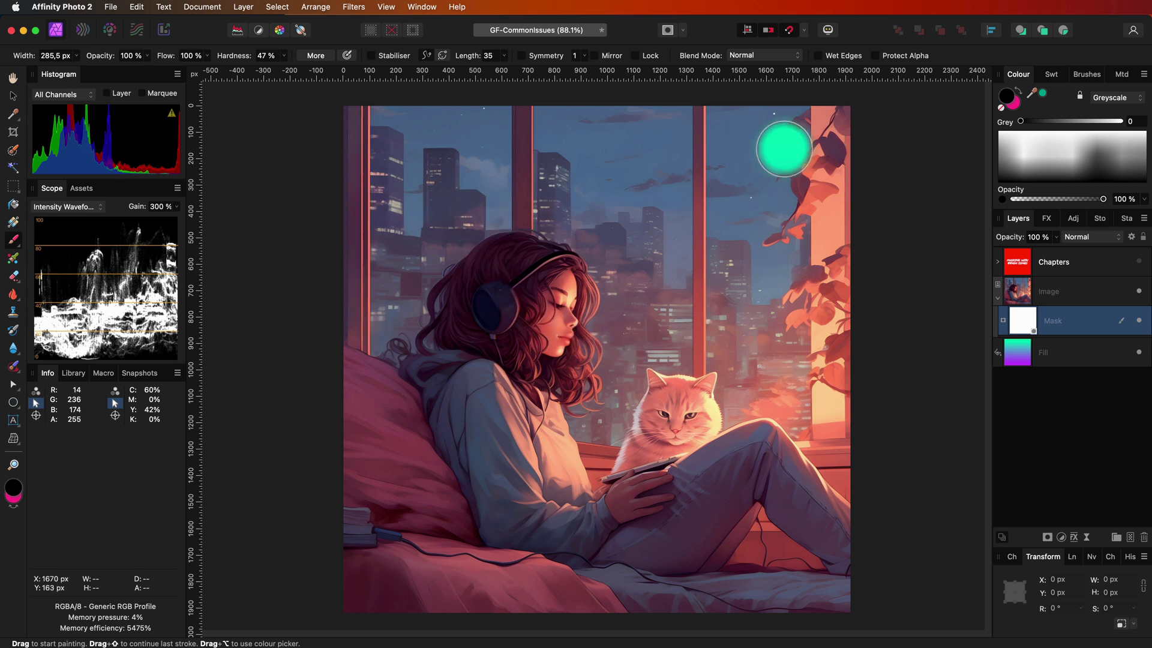
Step: Try the Lighten blend mode for the brush and return it to Normal
left_click(761, 56)
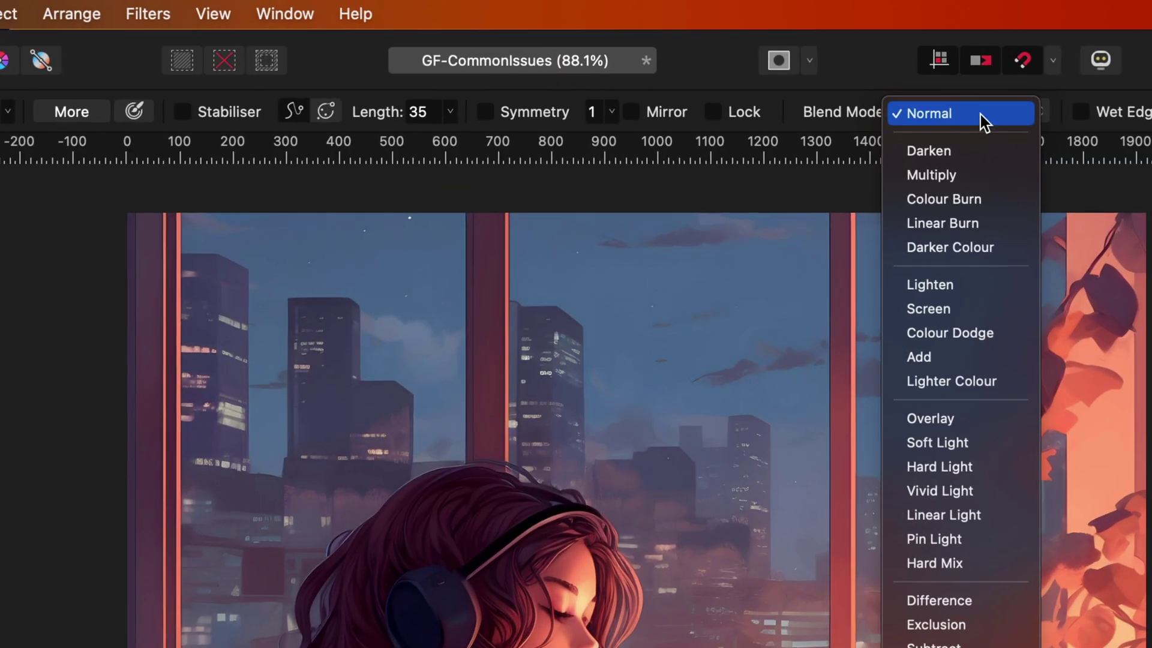
left_click(954, 285)
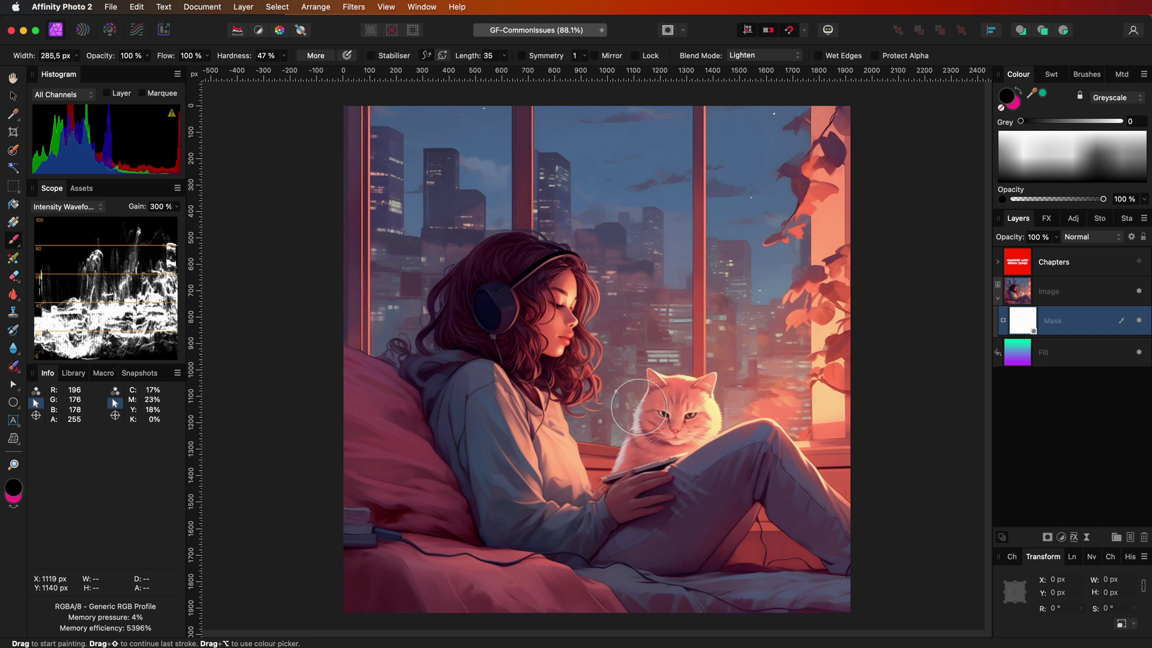
left_click(768, 58)
left_click(746, 11)
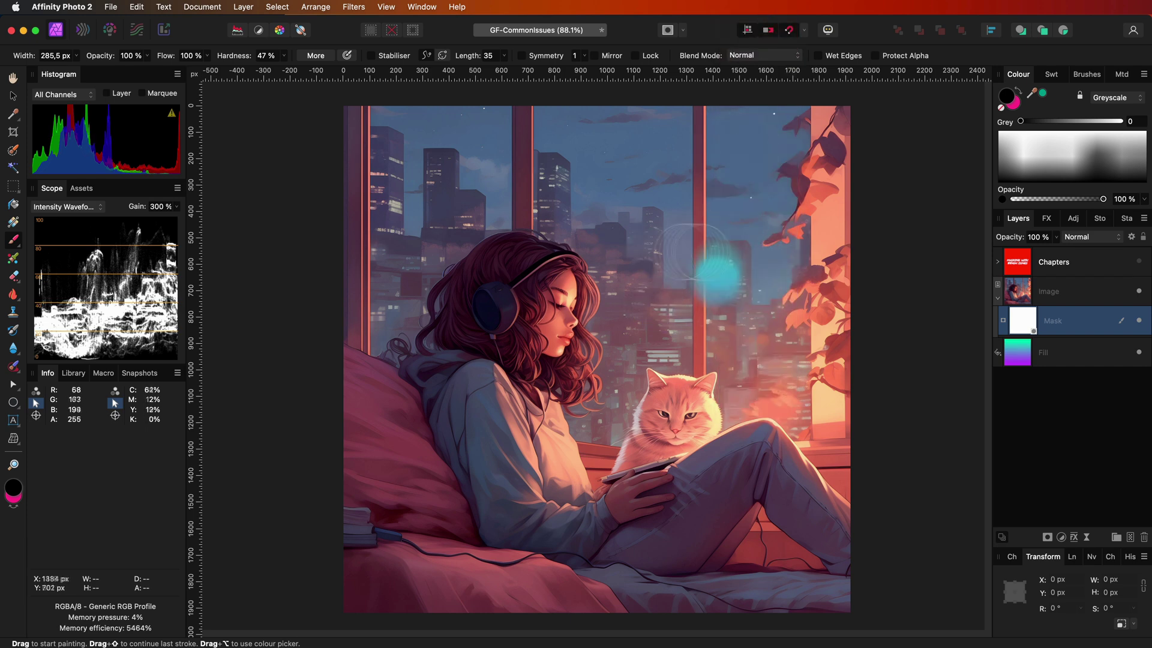
Step: Paint a mask stroke beside the woman's face with Wet Edges enabled, then disable Wet Edges
left_click(818, 55)
mouse_move(442, 574)
left_mouse_down()
mouse_move(562, 645)
mouse_move(567, 615)
left_mouse_up()
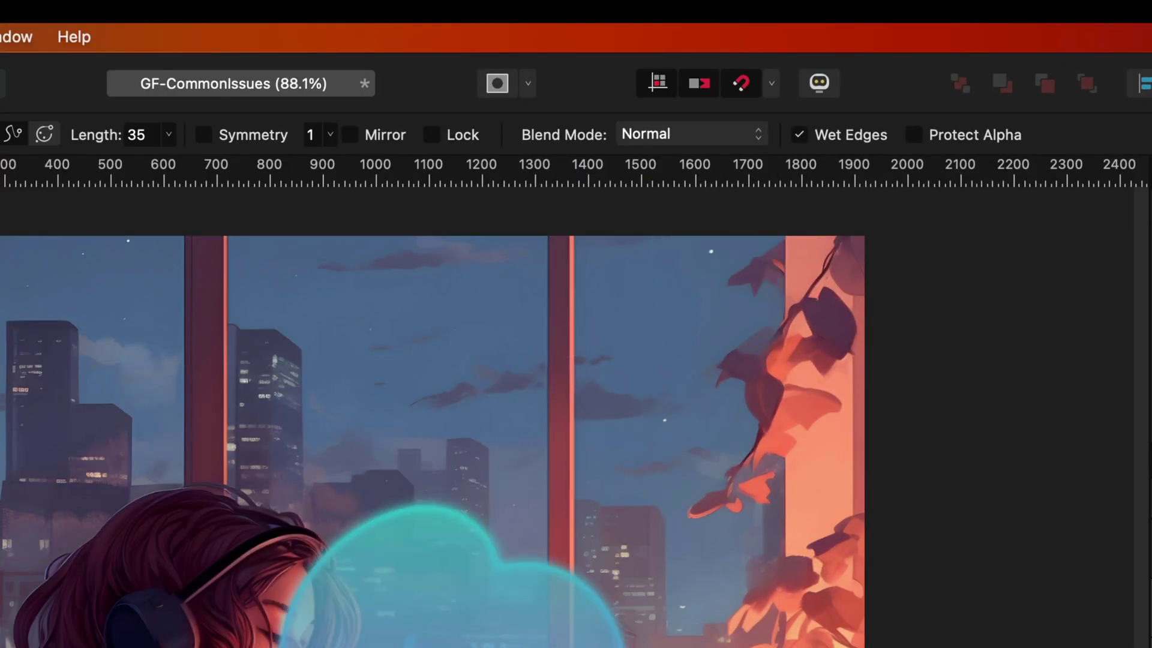
left_click(800, 135)
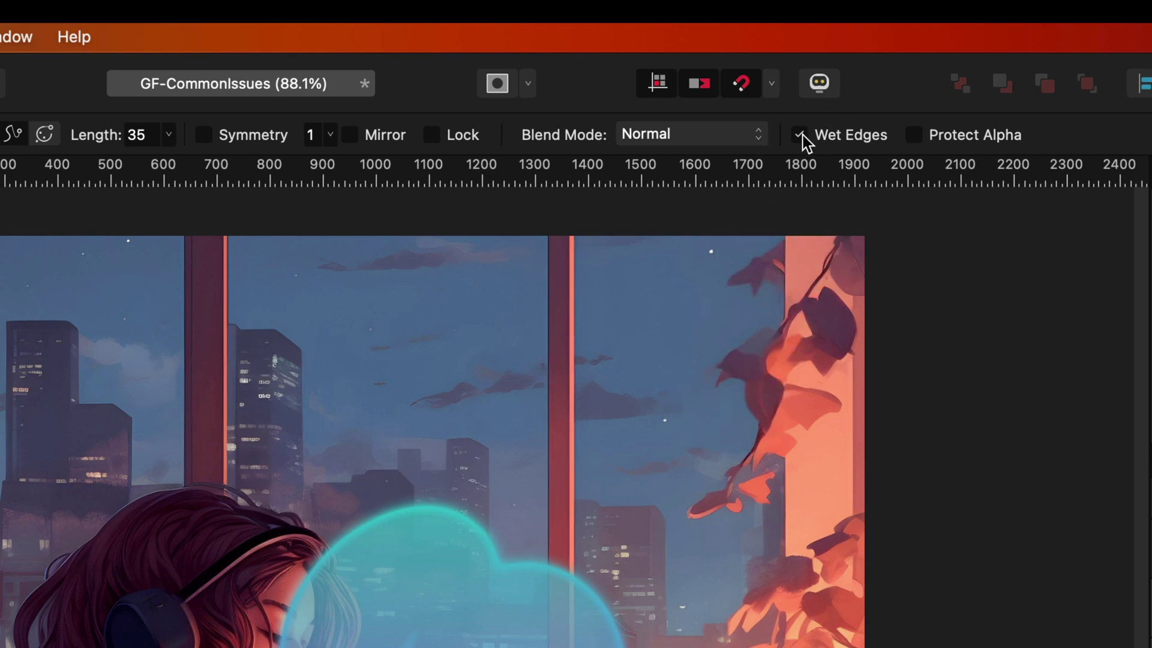
Step: Paint solid black on the mask across the window and the woman's head, toggling Protect Alpha between strokes
mouse_move(627, 429)
left_mouse_down()
mouse_move(535, 458)
mouse_move(445, 609)
mouse_move(600, 585)
mouse_move(354, 579)
mouse_move(488, 630)
left_mouse_up()
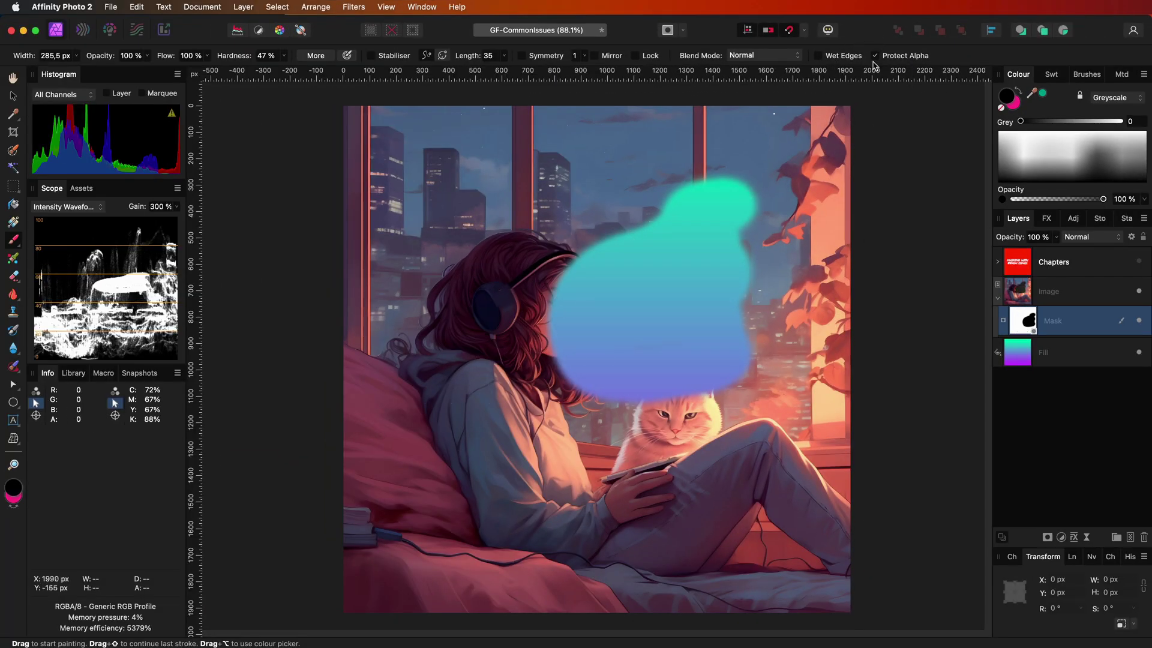
mouse_move(498, 198)
left_mouse_down()
mouse_move(518, 261)
mouse_move(510, 306)
mouse_move(551, 338)
mouse_move(660, 384)
left_mouse_up()
Step: Choose other greyscale brush colours, including grey 55, and paint the mask across the woman's lap and legs
left_click(1020, 108)
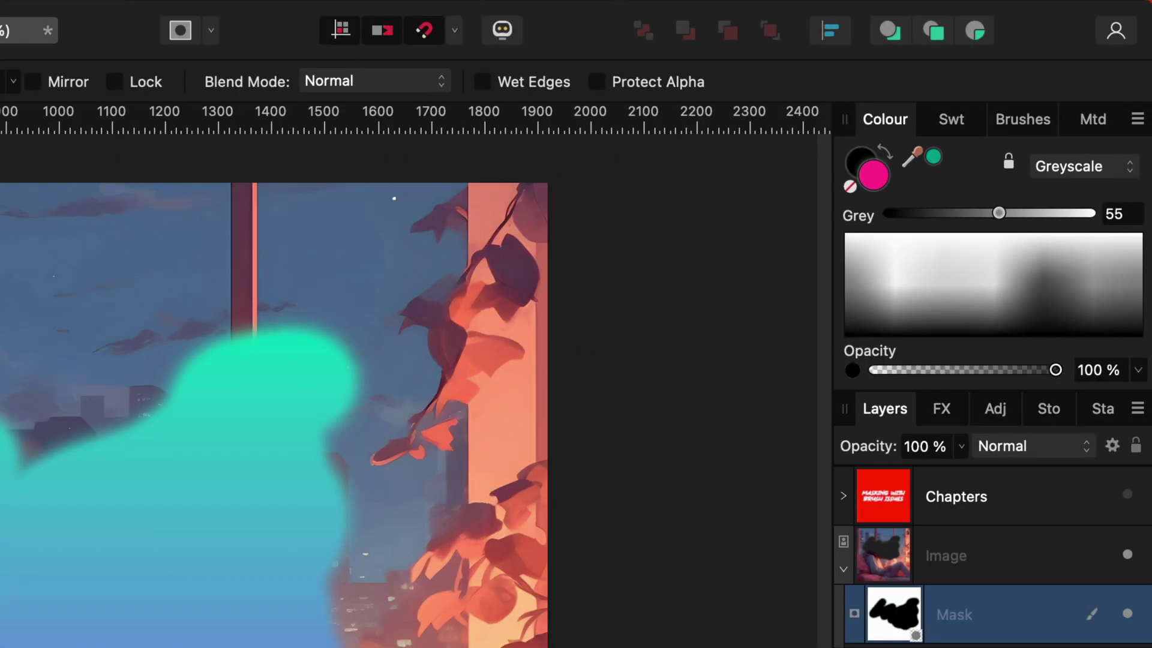
mouse_move(774, 479)
left_mouse_down()
mouse_move(645, 534)
mouse_move(522, 487)
mouse_move(512, 459)
mouse_move(532, 456)
left_mouse_up()
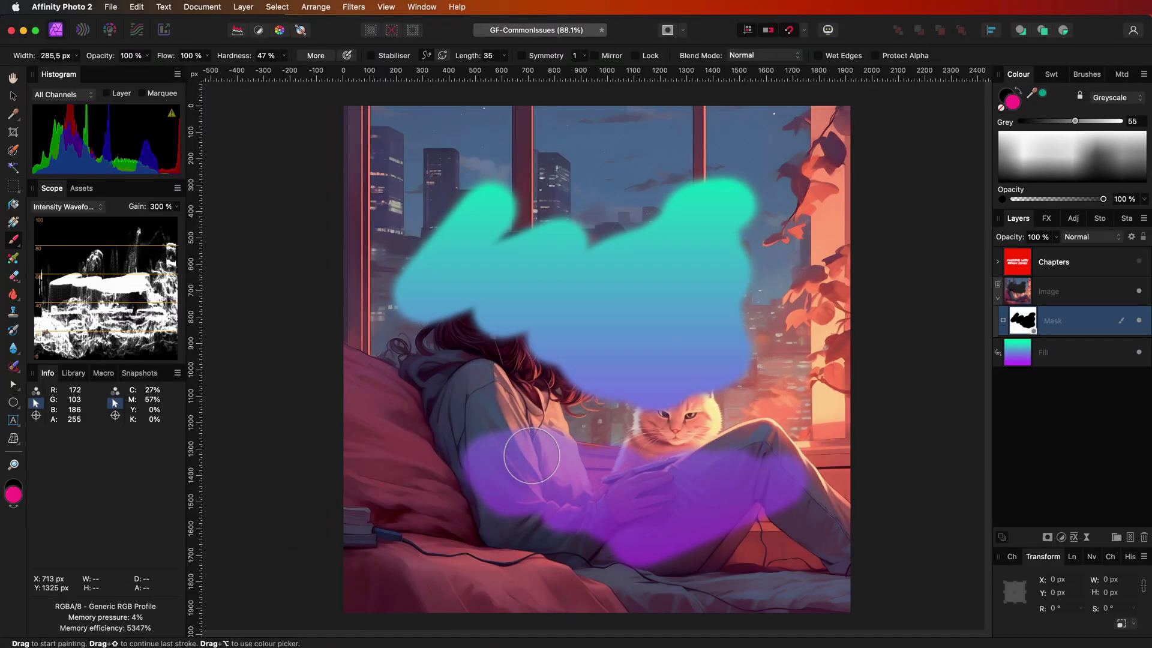
left_click(1023, 140)
mouse_move(660, 509)
left_mouse_down()
mouse_move(699, 476)
mouse_move(765, 516)
mouse_move(653, 510)
mouse_move(577, 435)
left_mouse_up()
Step: Paint white over all the masked areas to restore the image
key("x")
key("x")
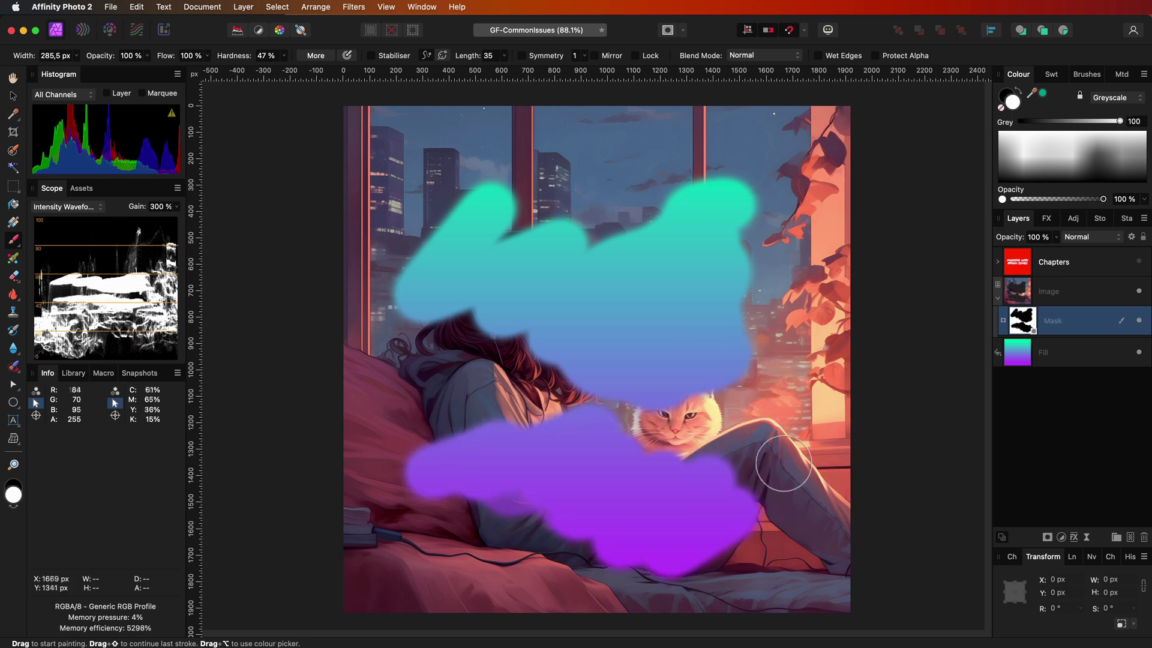
mouse_move(744, 510)
left_mouse_down()
mouse_move(578, 499)
mouse_move(744, 282)
mouse_move(474, 201)
left_mouse_up()
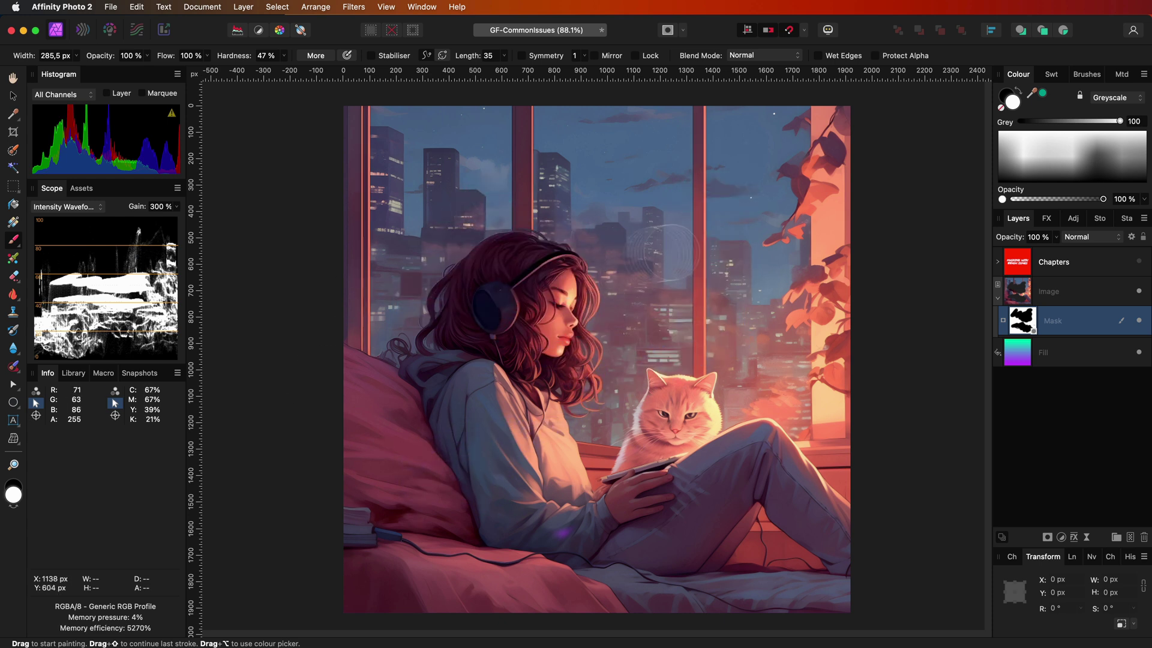
Step: Paint a black patch on the mask above the cat, then paint around it with the Paint Mixer Brush
key("x")
mouse_move(600, 320)
left_mouse_down()
mouse_move(554, 343)
mouse_move(674, 342)
mouse_move(665, 377)
left_mouse_up()
key("b")
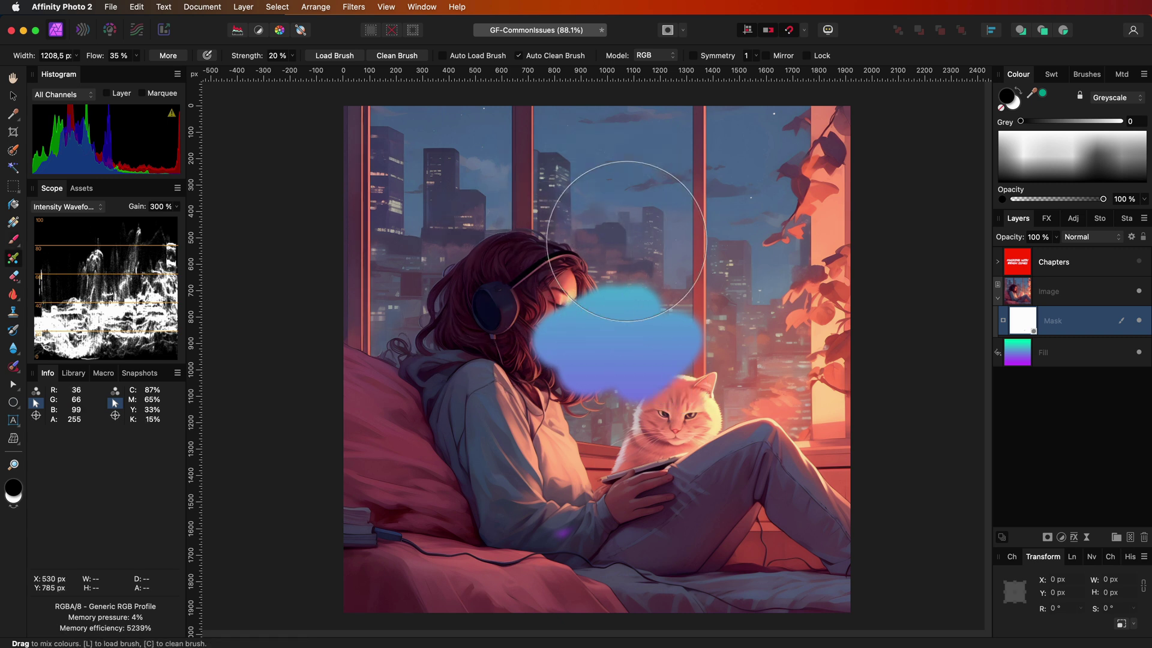
left_click_drag(591, 223, 487, 361)
left_click_drag(489, 502, 624, 522)
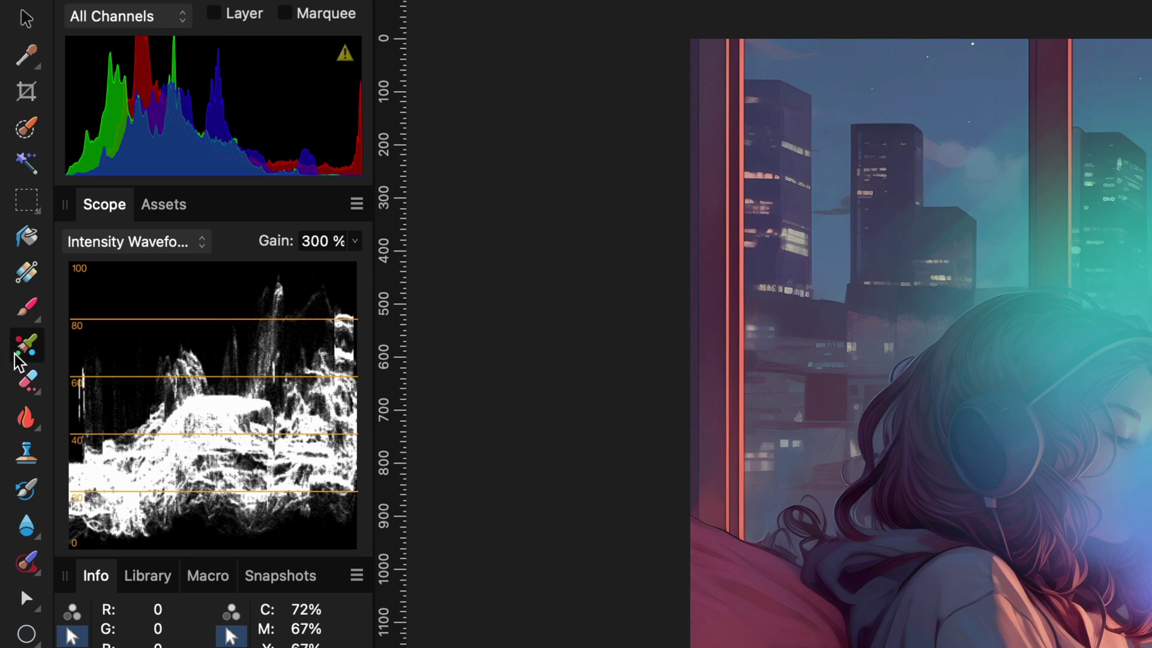
Step: Reset the mask by filling the whole canvas with black, deselecting, and inverting it to white
key("b")
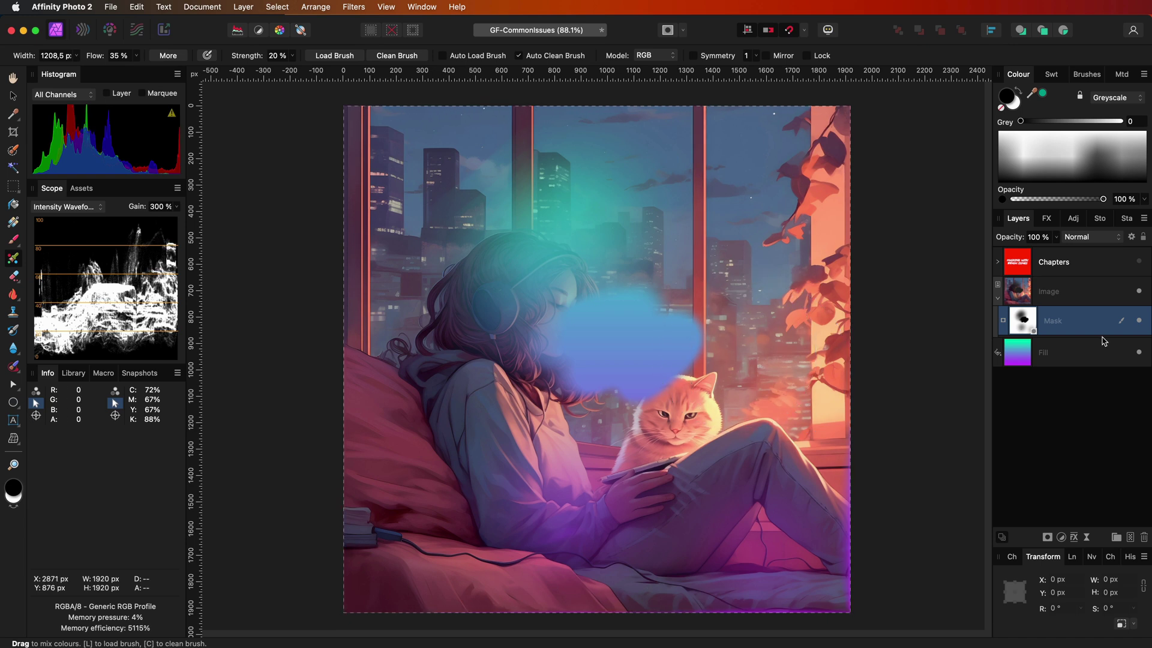
key("super+z")
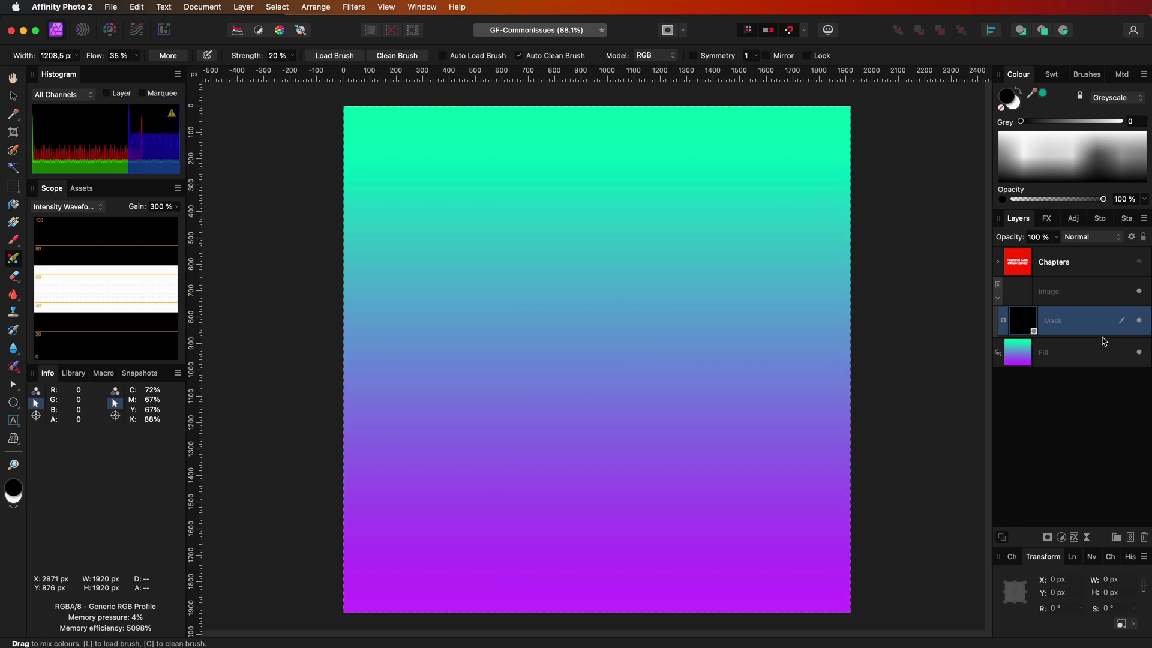
key("super+d")
key("super+i")
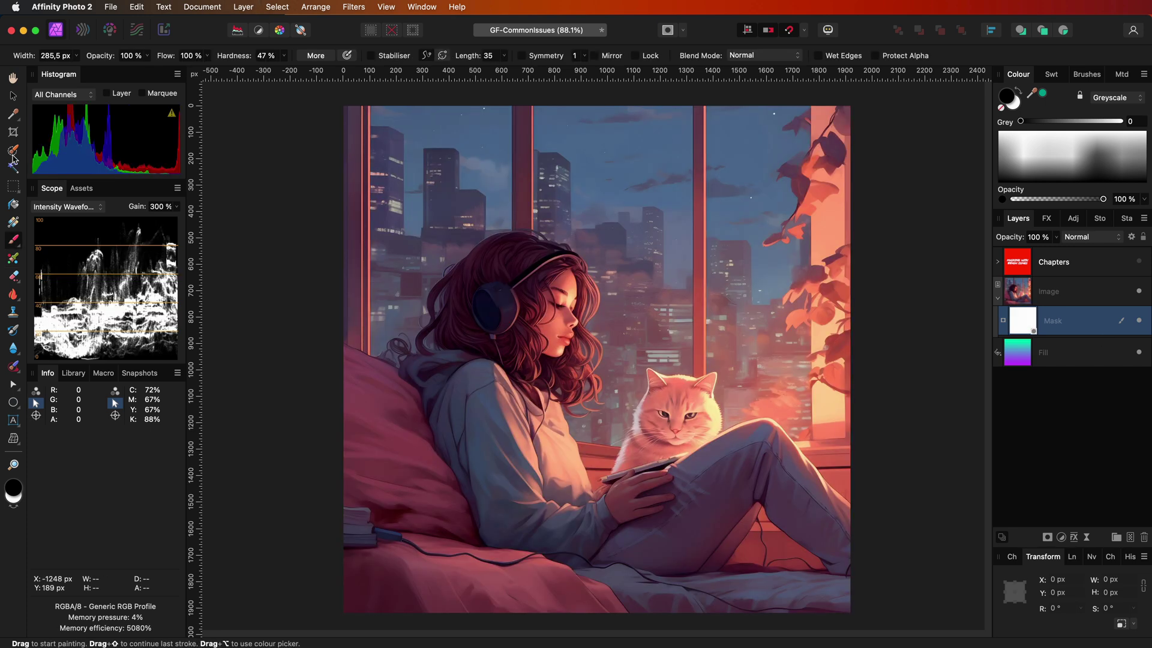
Step: Draw a rectangular marquee about 1125 by 967 px over the woman and cat, then deselect it
left_click(13, 187)
left_click_drag(472, 245, 768, 501)
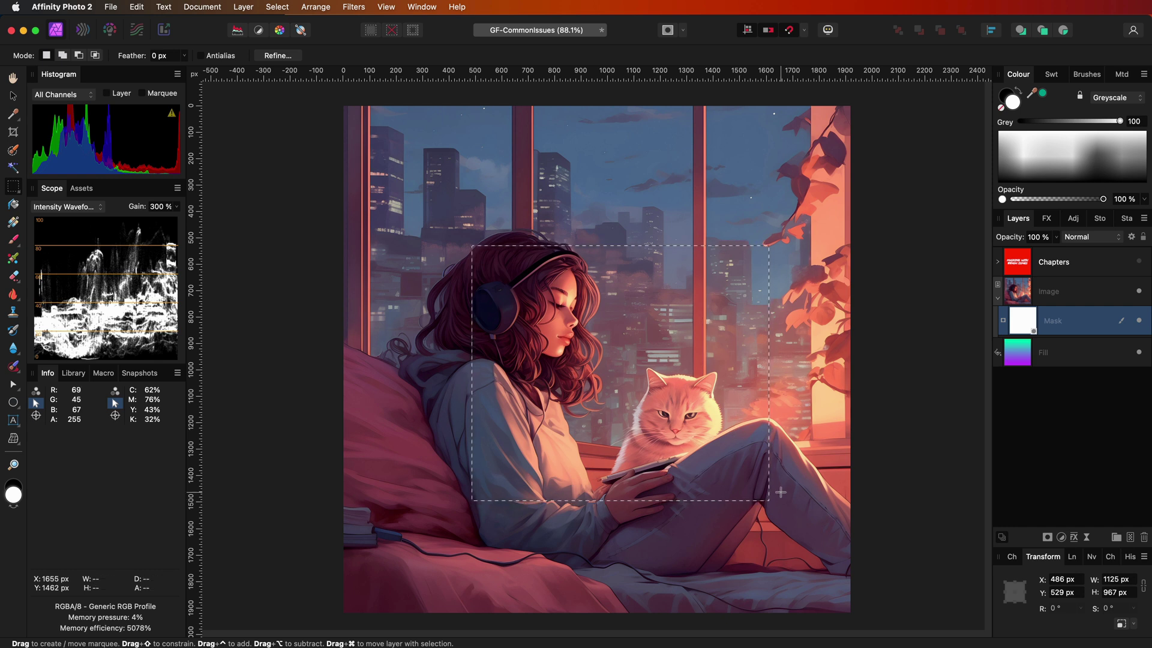
key("super+d")
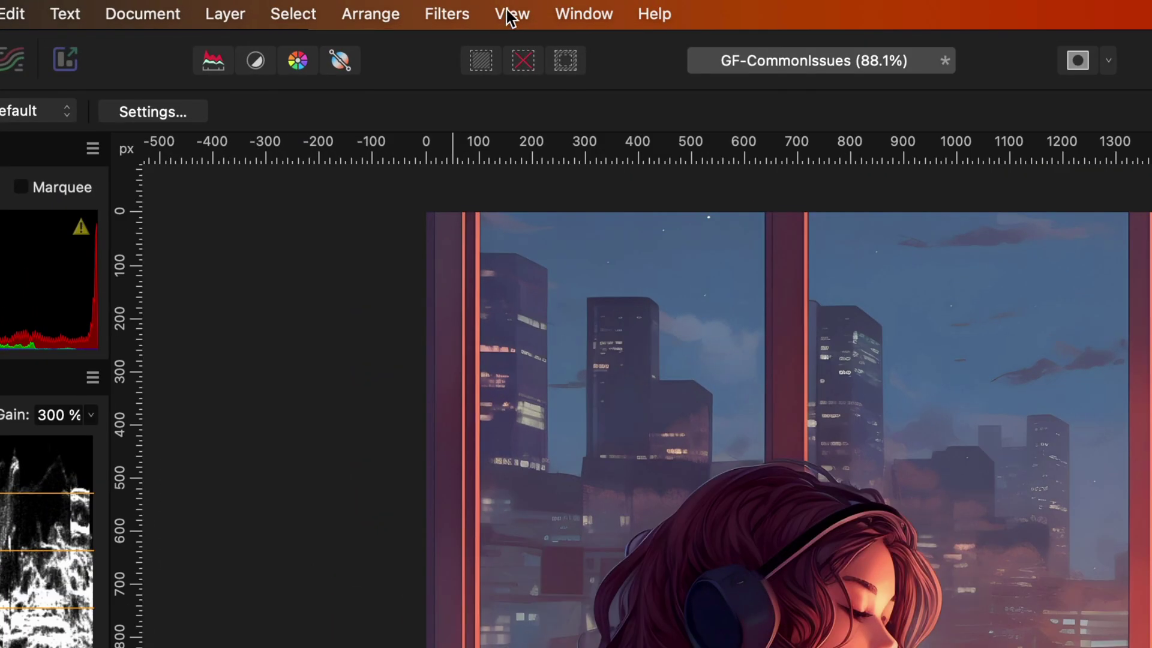
Step: Toggle the pixel selection display and paint black with the brush on the mask over the woman, the cat and the surrounding window
left_click(385, 7)
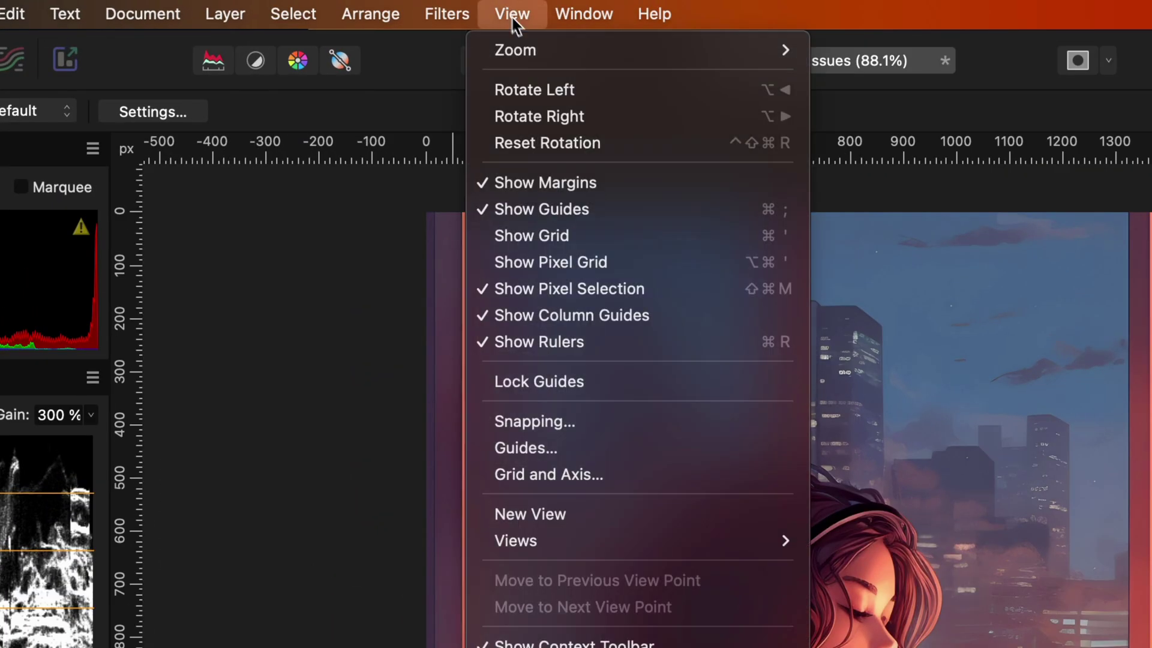
left_click(589, 294)
key("b")
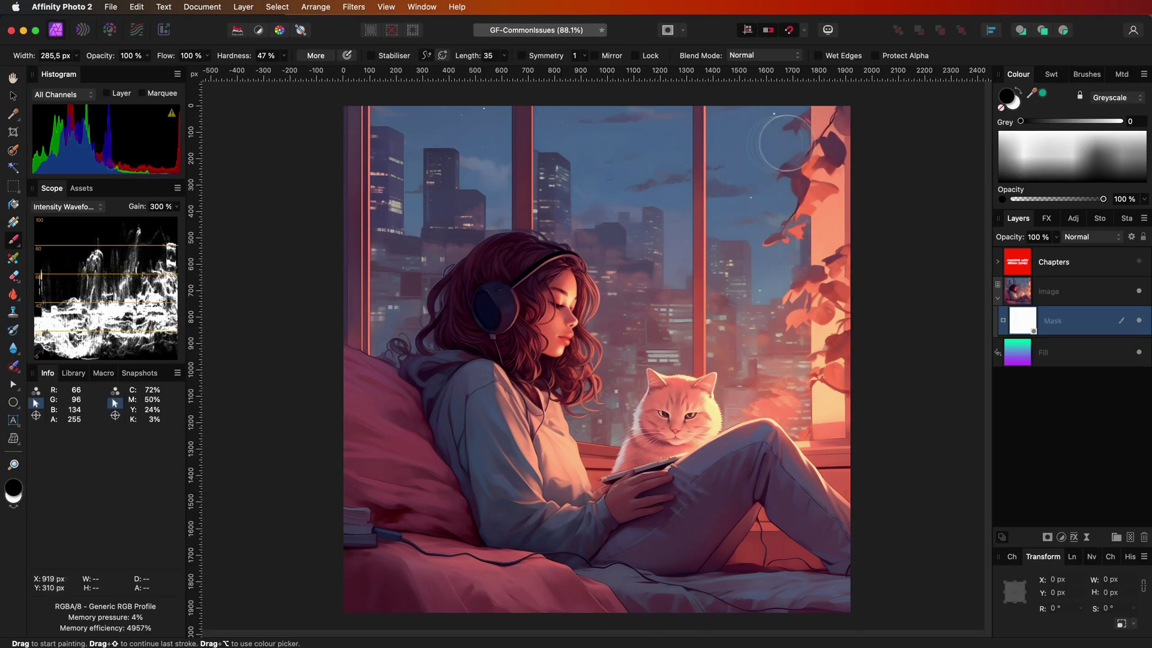
mouse_move(702, 193)
left_mouse_down()
mouse_move(600, 226)
mouse_move(789, 152)
mouse_move(711, 191)
mouse_move(743, 246)
mouse_move(771, 360)
mouse_move(672, 432)
mouse_move(784, 496)
left_mouse_up()
left_click_drag(708, 405, 765, 343)
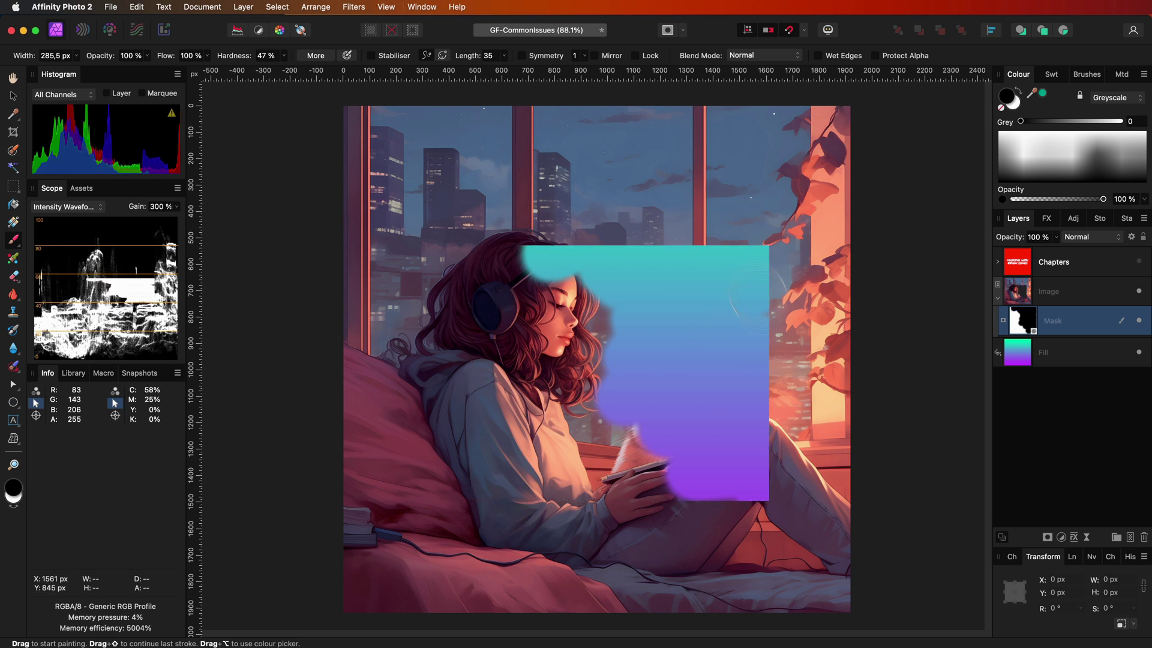
mouse_move(666, 180)
left_mouse_down()
mouse_move(365, 246)
mouse_move(728, 522)
mouse_move(640, 313)
left_mouse_up()
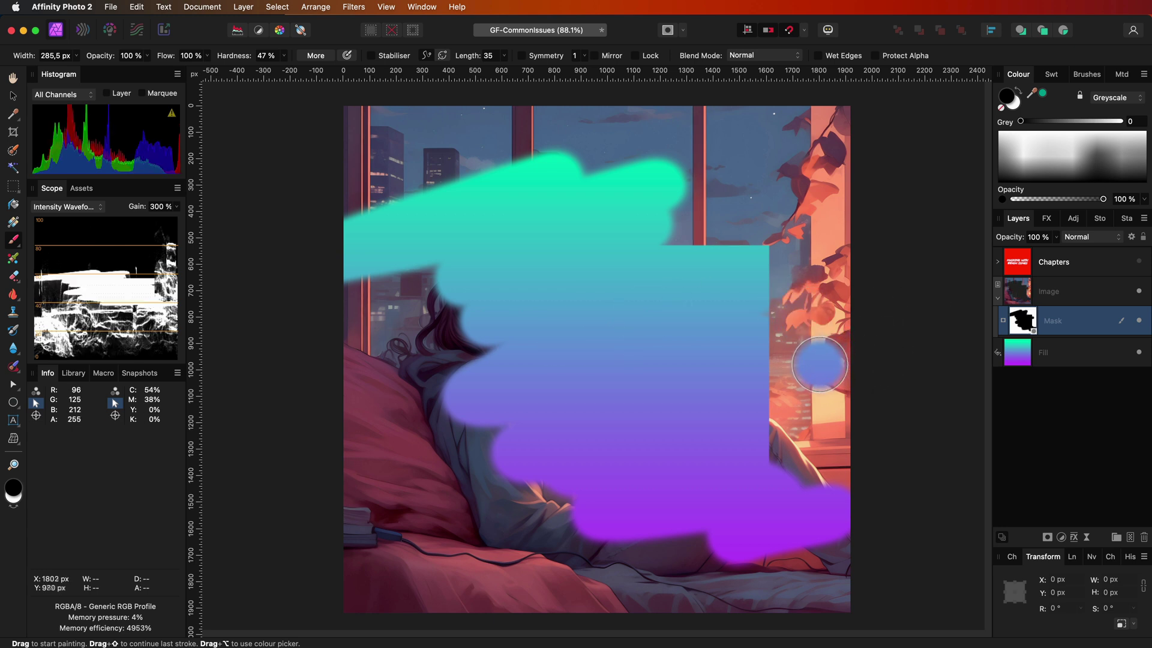
Step: Undo the last brush stroke and delete the mask from the Image layer
scroll(818, 362, "down", 1)
key("super+z")
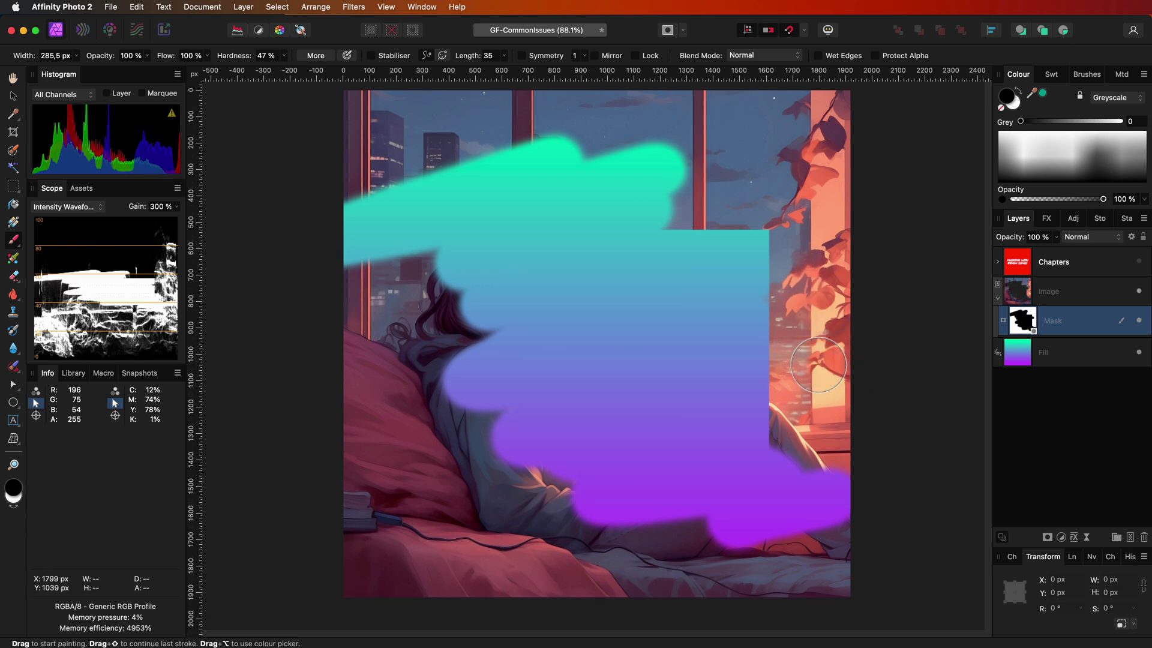
key("x")
left_click(1143, 539)
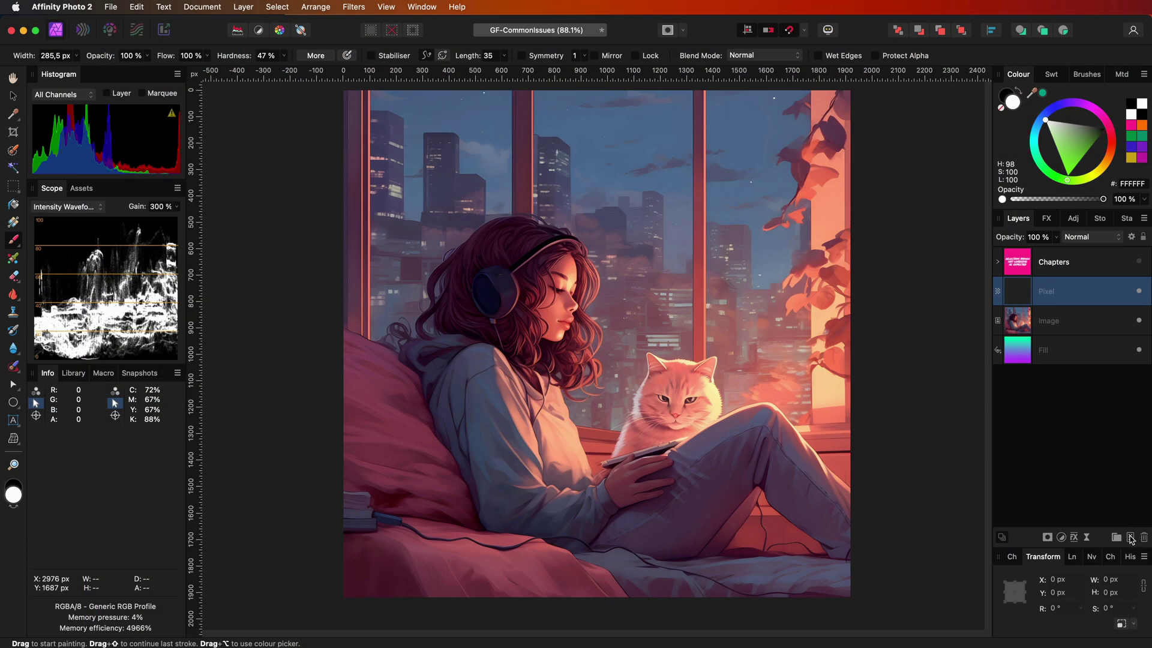
Step: Try to select the woman's hair with the Selection Brush while the empty Pixel layer is active
key("w")
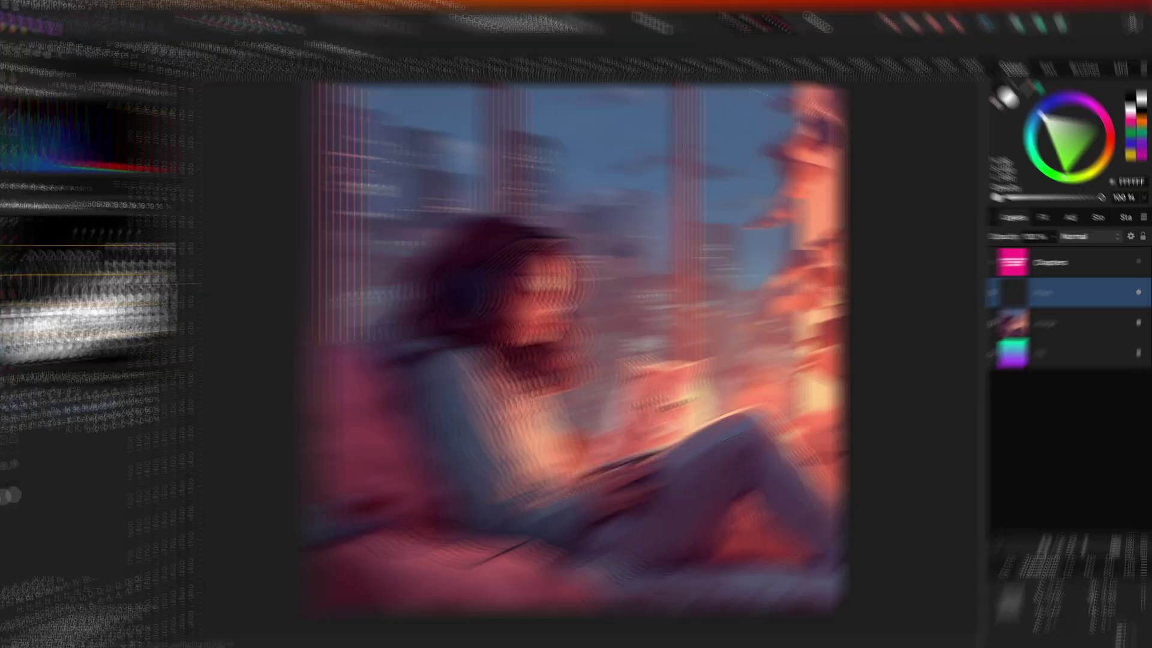
left_click_drag(534, 247, 480, 280)
mouse_move(258, 282)
left_mouse_down()
mouse_move(159, 249)
mouse_move(192, 216)
mouse_move(90, 262)
mouse_move(111, 383)
mouse_move(106, 300)
left_mouse_up()
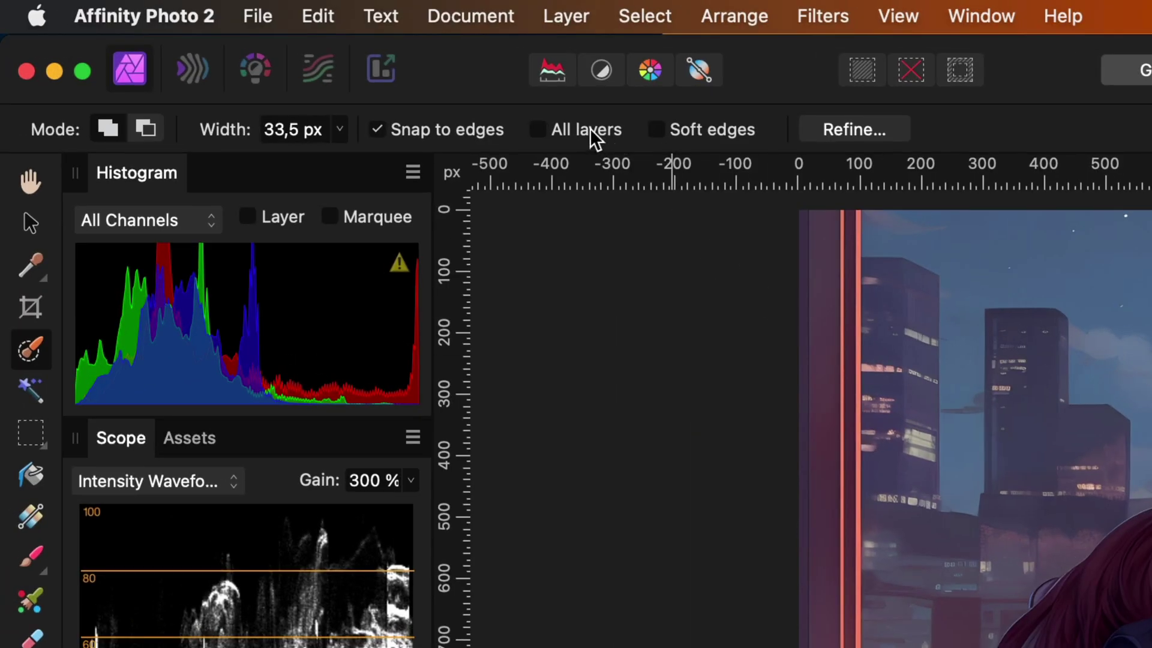
Step: Make the Selection Brush consider all layers and paint a selection over the woman's hair, clearing it before painting again
left_click(590, 129)
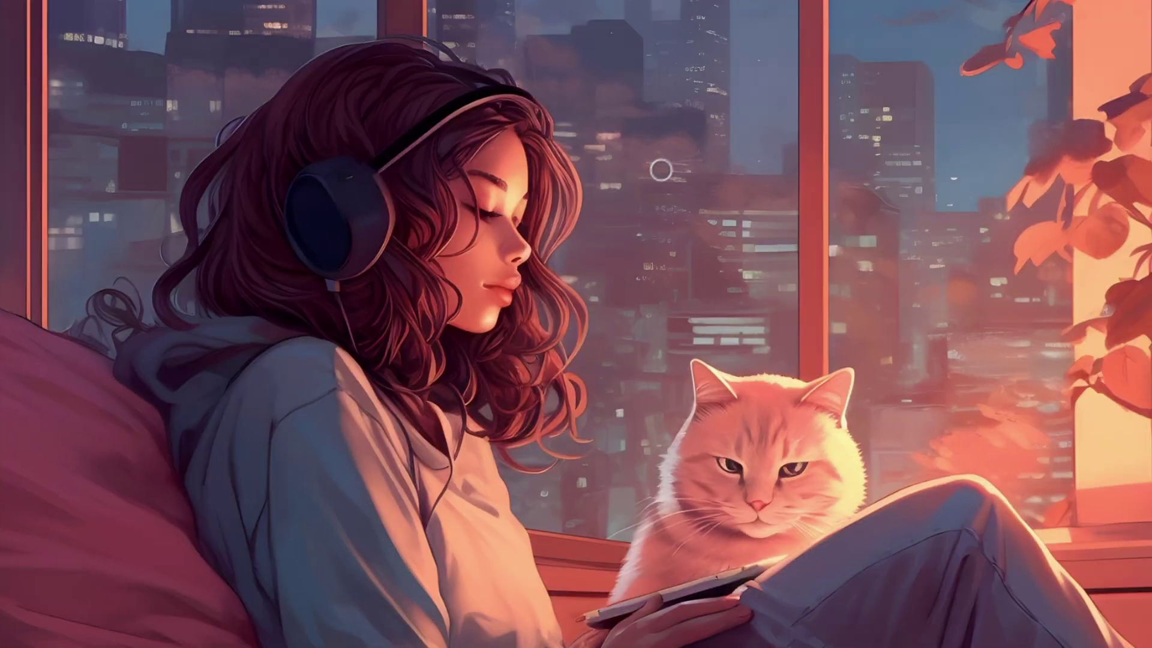
mouse_move(500, 212)
left_mouse_down()
mouse_move(460, 96)
mouse_move(330, 104)
mouse_move(295, 143)
mouse_move(270, 208)
mouse_move(249, 161)
mouse_move(246, 285)
mouse_move(448, 333)
mouse_move(498, 279)
mouse_move(517, 144)
mouse_move(533, 212)
mouse_move(322, 178)
mouse_move(387, 109)
mouse_move(553, 322)
left_mouse_up()
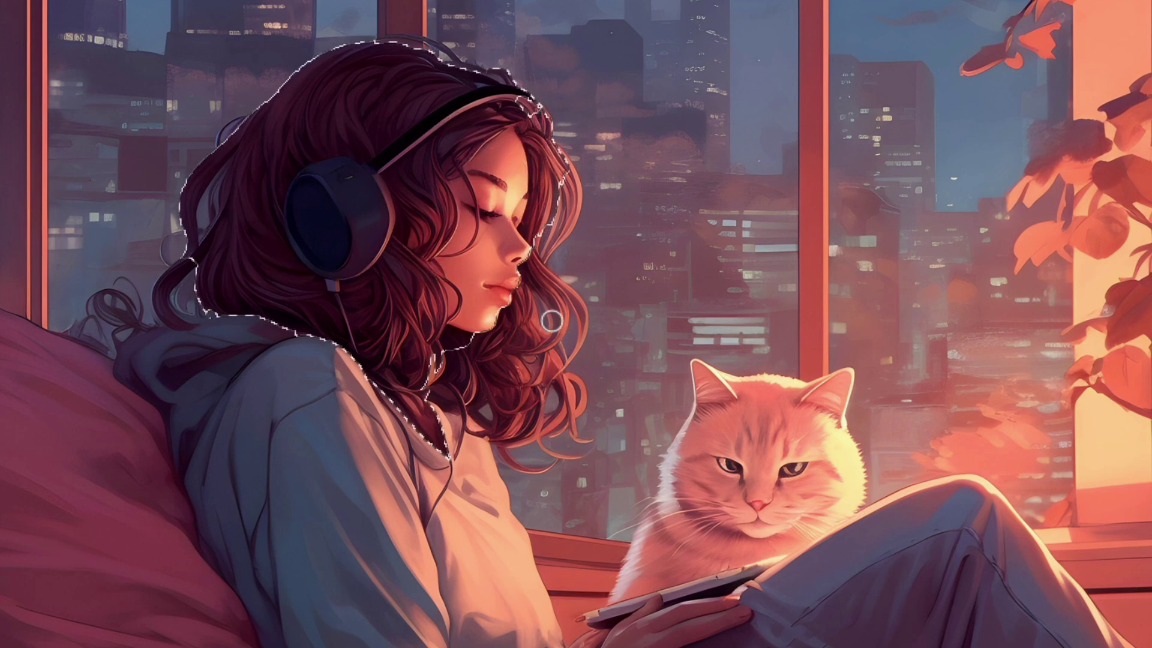
key("ctrl+d")
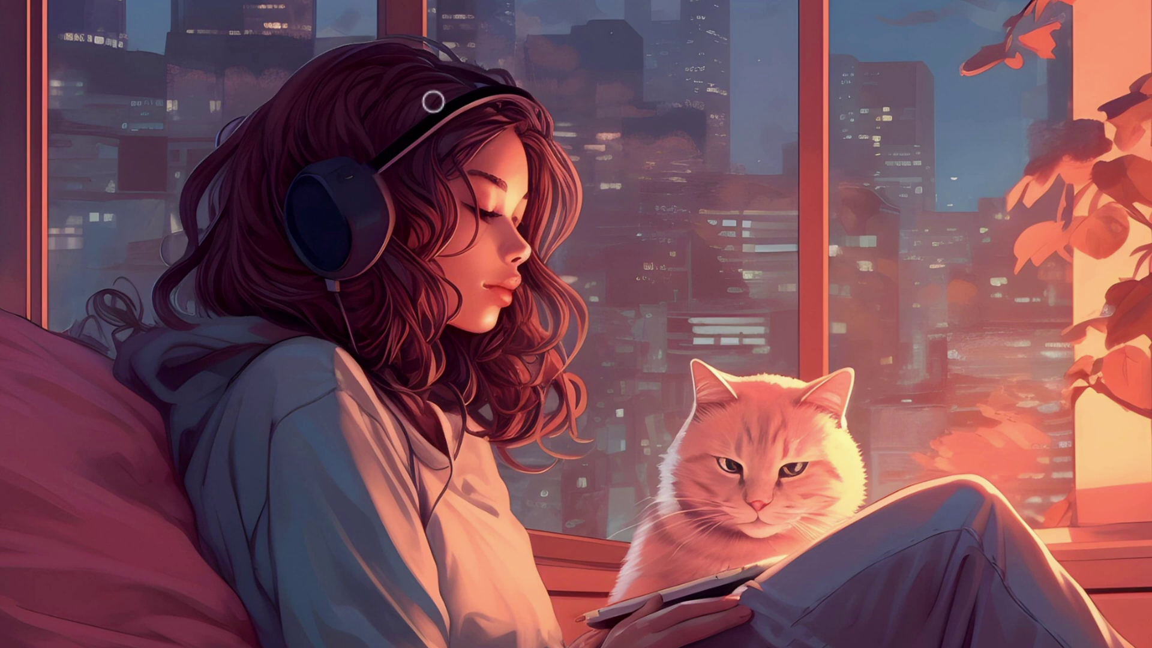
mouse_move(520, 140)
left_mouse_down()
mouse_move(393, 87)
mouse_move(320, 102)
mouse_move(310, 162)
left_mouse_up()
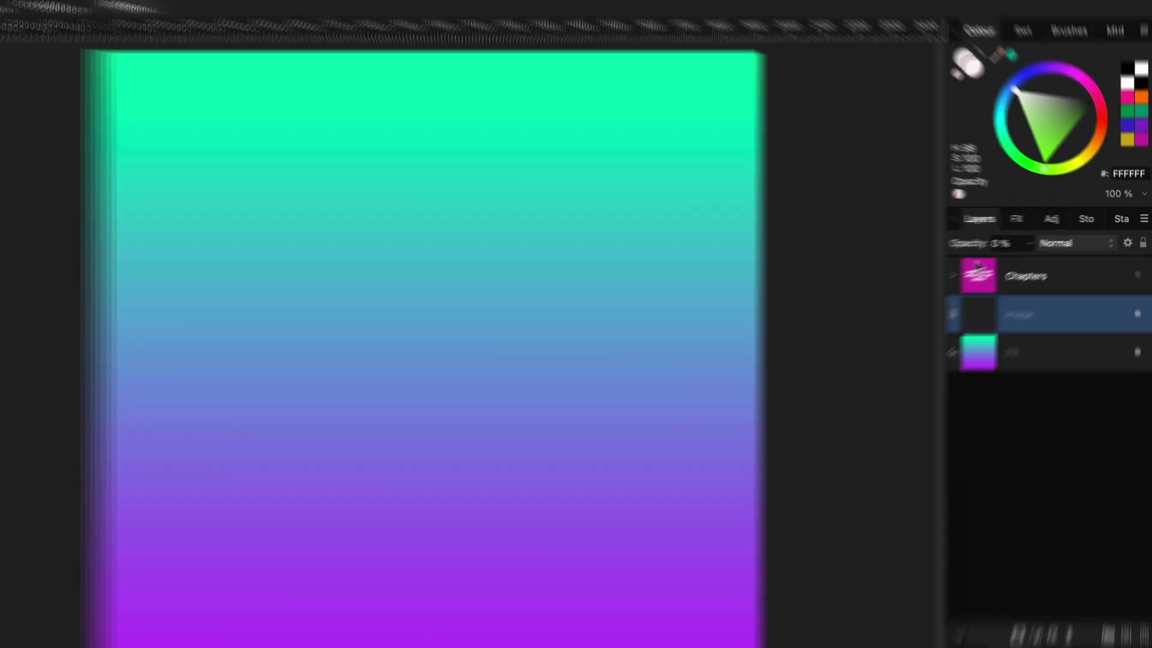
Step: Set the Image layer's opacity to 100 %, trying 10 % in between
key("0")
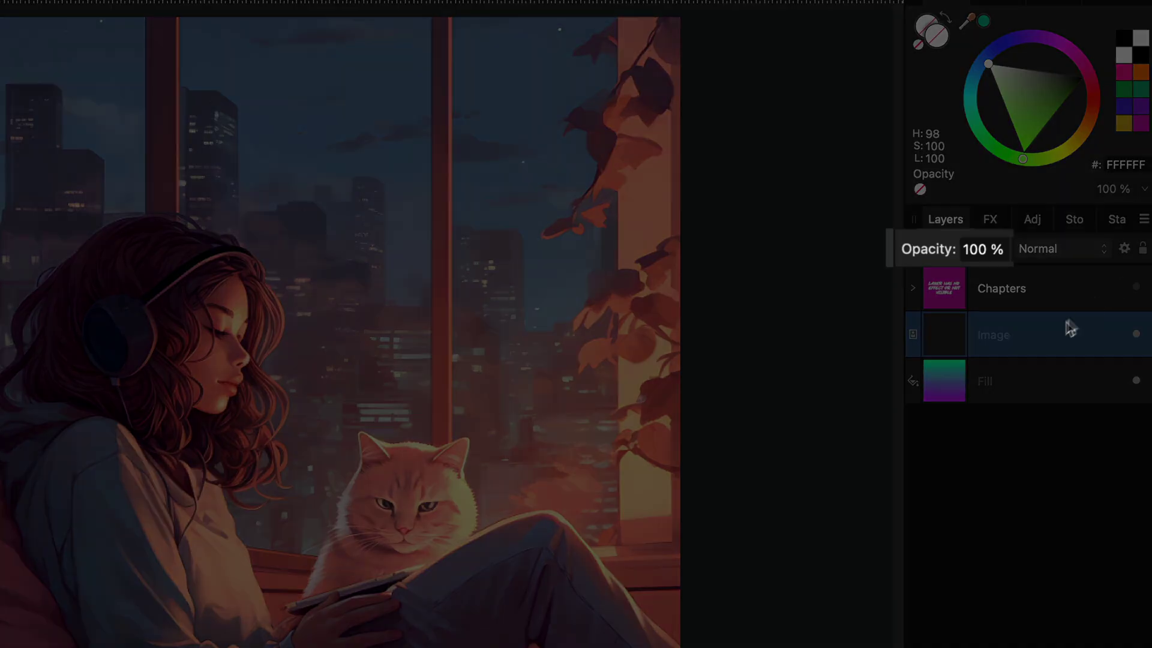
key("1")
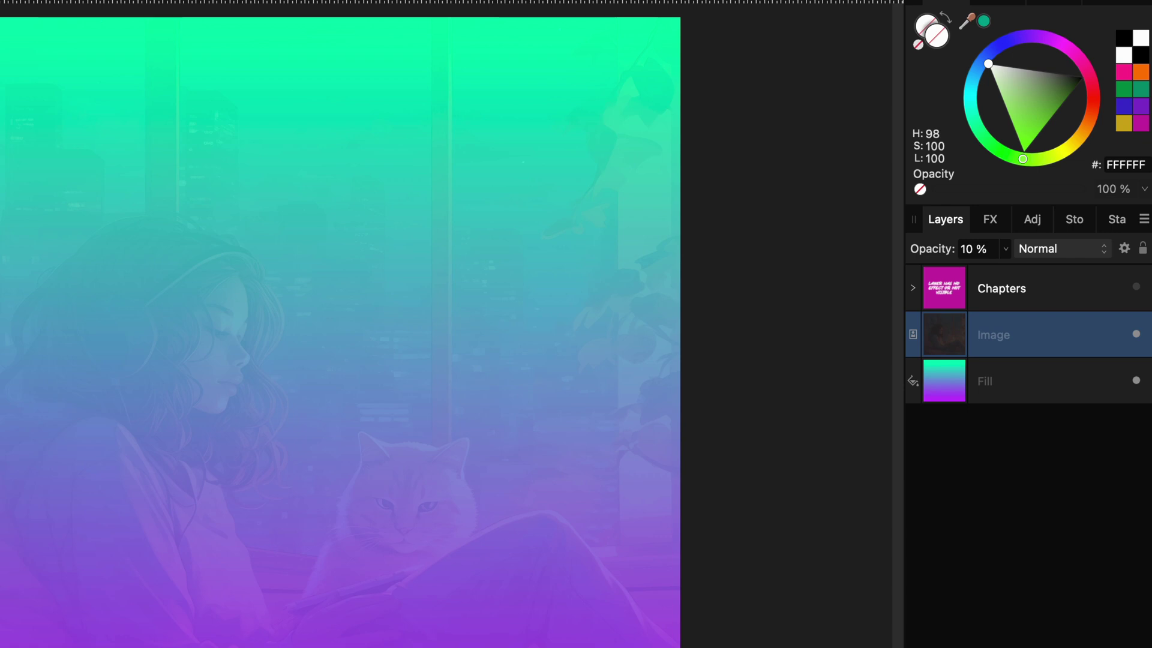
key("0")
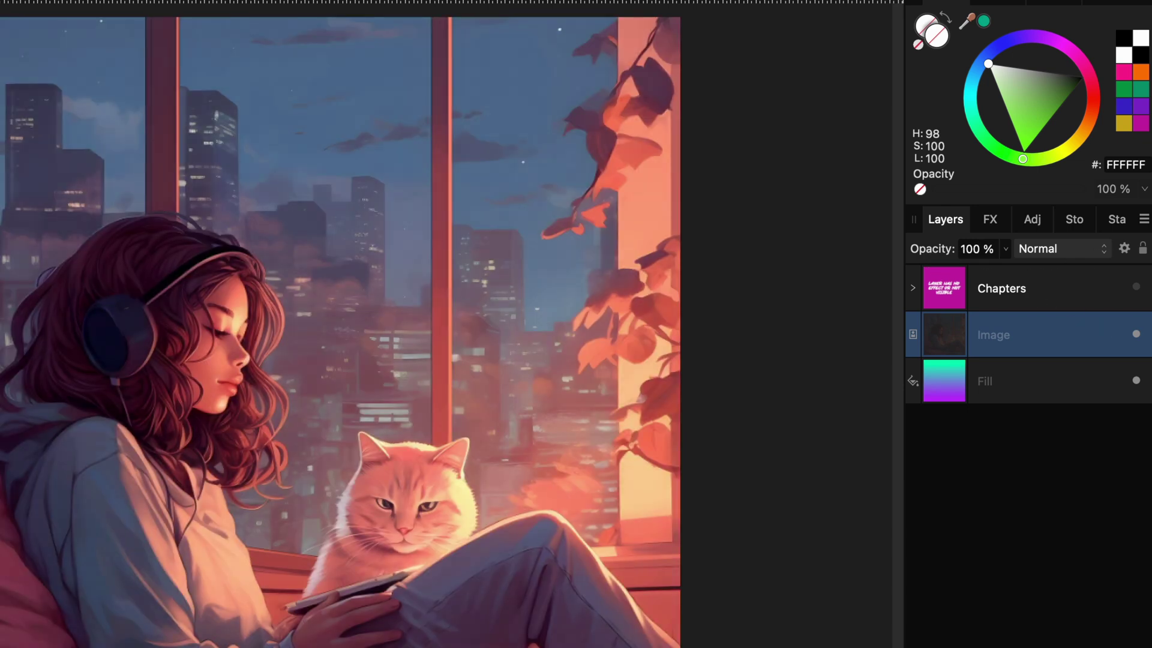
Step: Lower both ends of the Master source layer range to 0 % in the Image layer's blend options, then reset it
left_click(1125, 249)
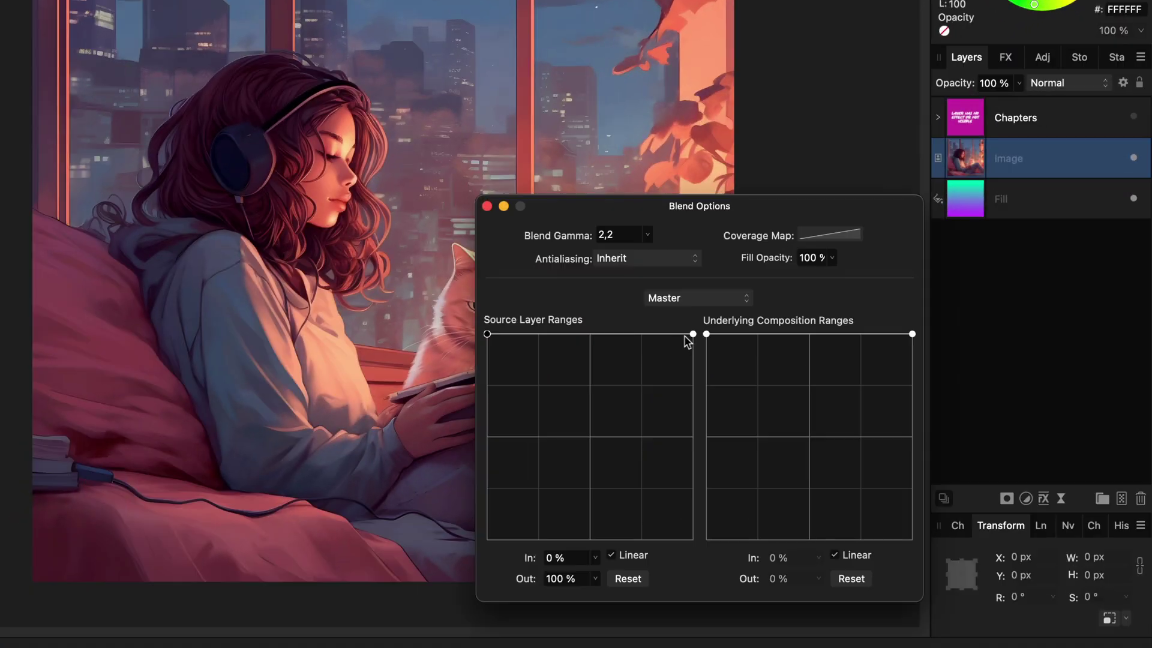
left_click_drag(690, 335, 692, 539)
left_click_drag(487, 335, 487, 540)
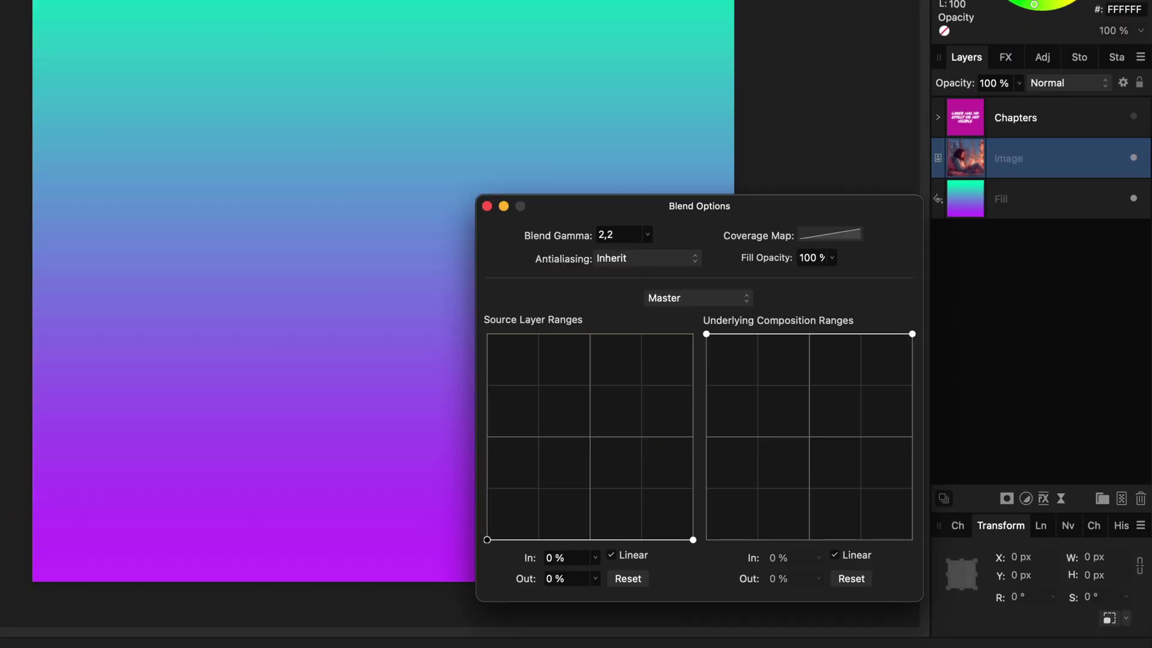
left_click(627, 578)
Step: Lower both ends of the Red channel's source layer range to 0 % output in the blend options
left_click(675, 300)
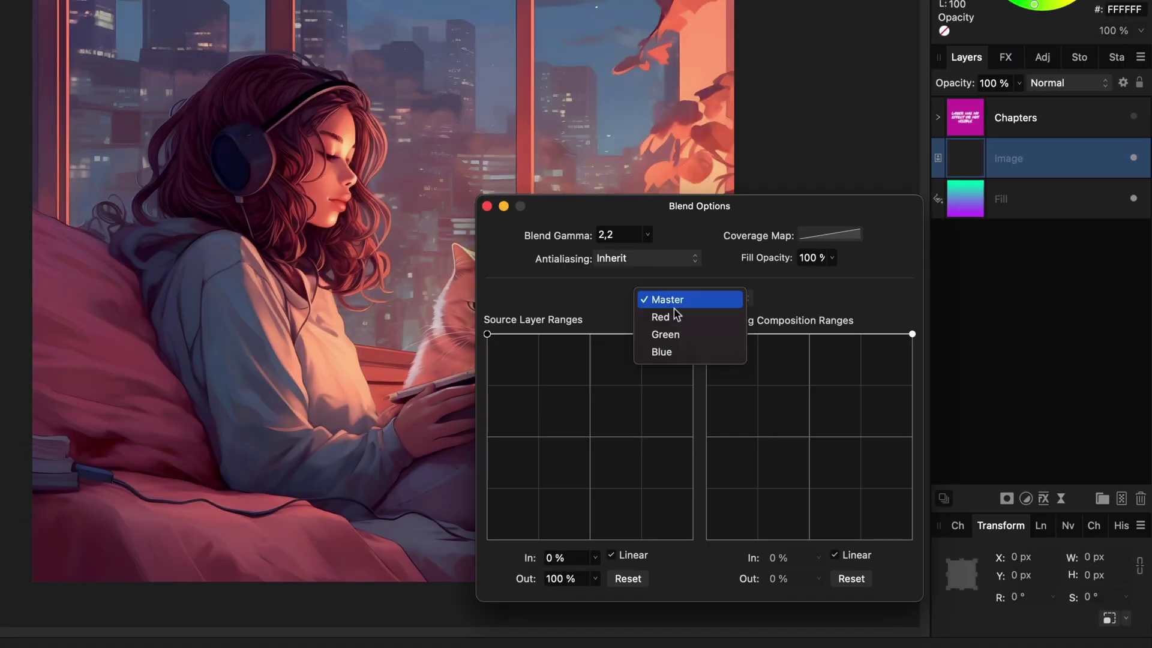
left_click(693, 317)
left_click_drag(695, 335, 691, 539)
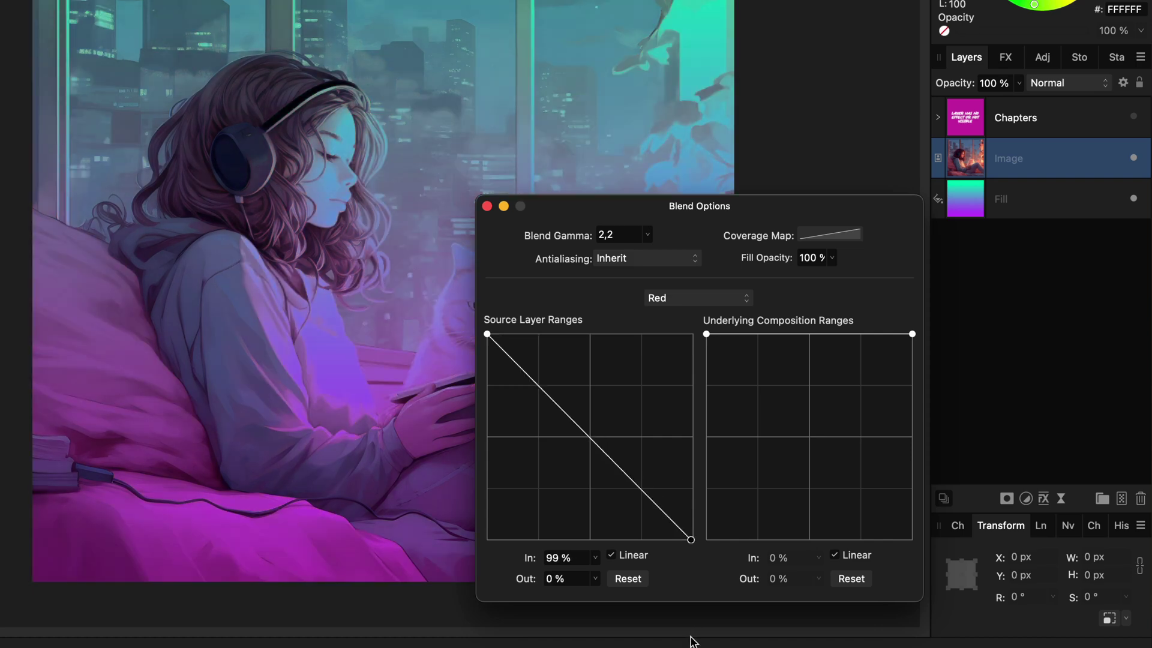
left_click_drag(488, 335, 489, 584)
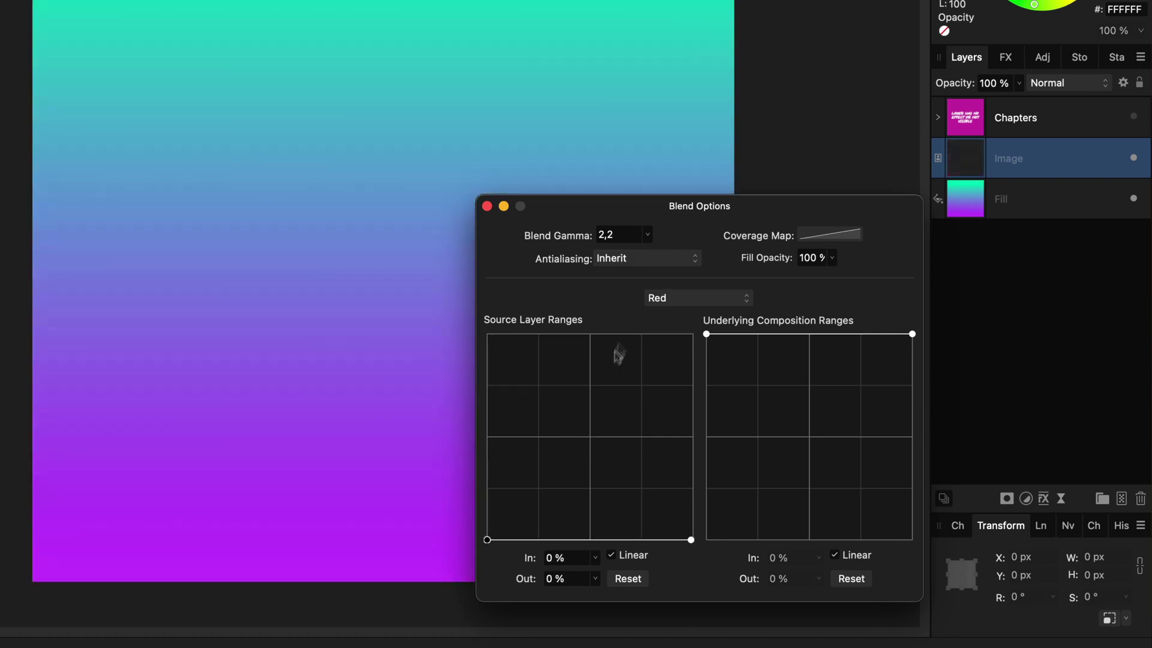
Step: Check the Master source range, then reset the Red channel's source range and close the blend options
left_click(674, 299)
left_click(667, 282)
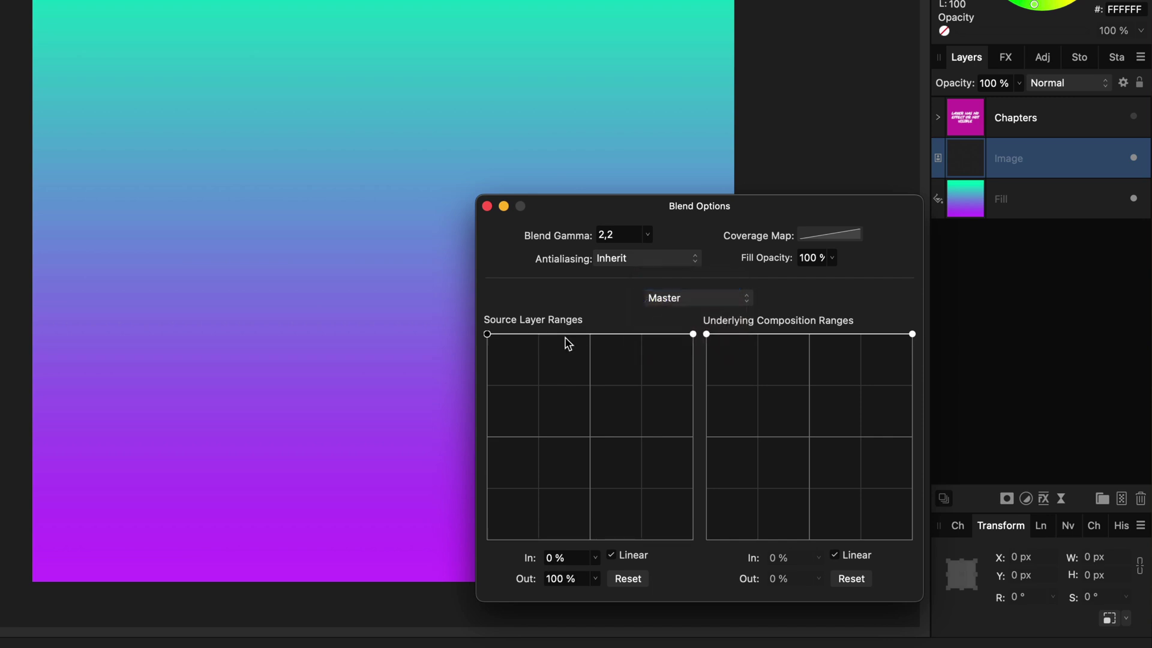
left_click(680, 300)
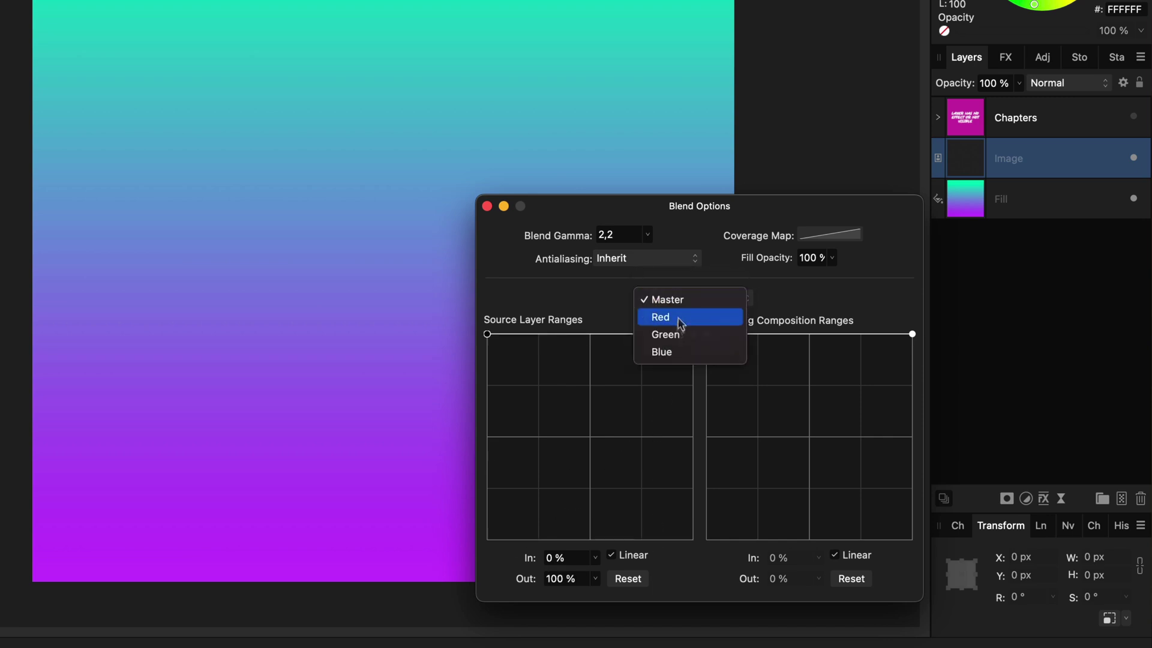
left_click(679, 318)
left_click(626, 579)
left_click(487, 206)
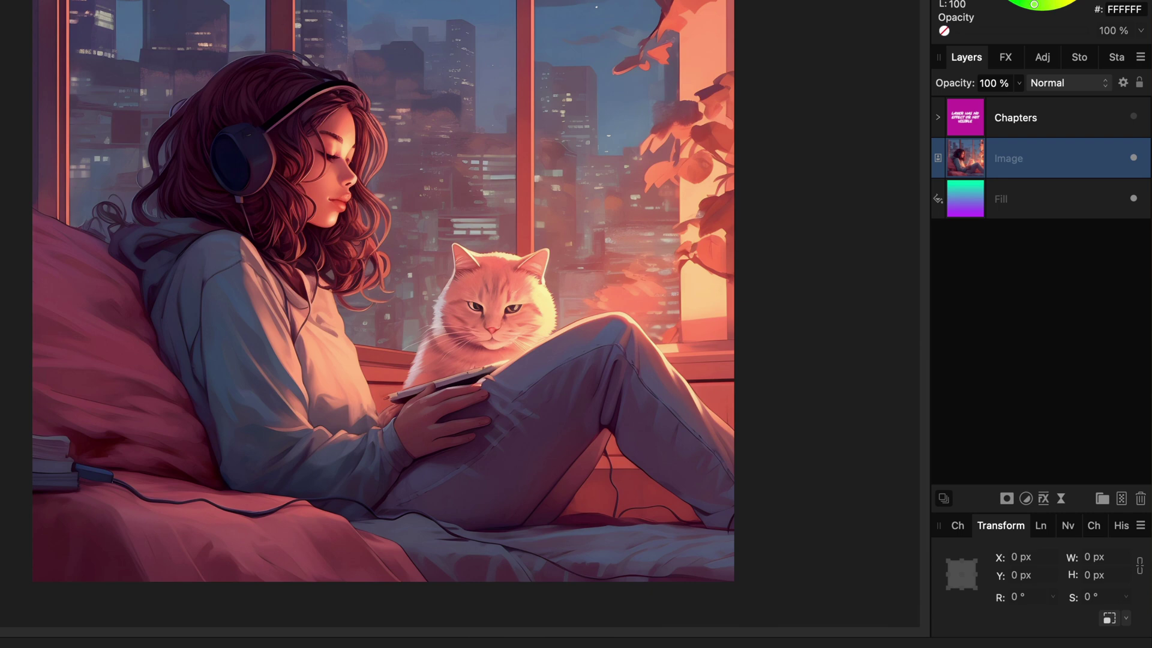
Step: Hide the Image layer and show it again
left_click(1133, 158)
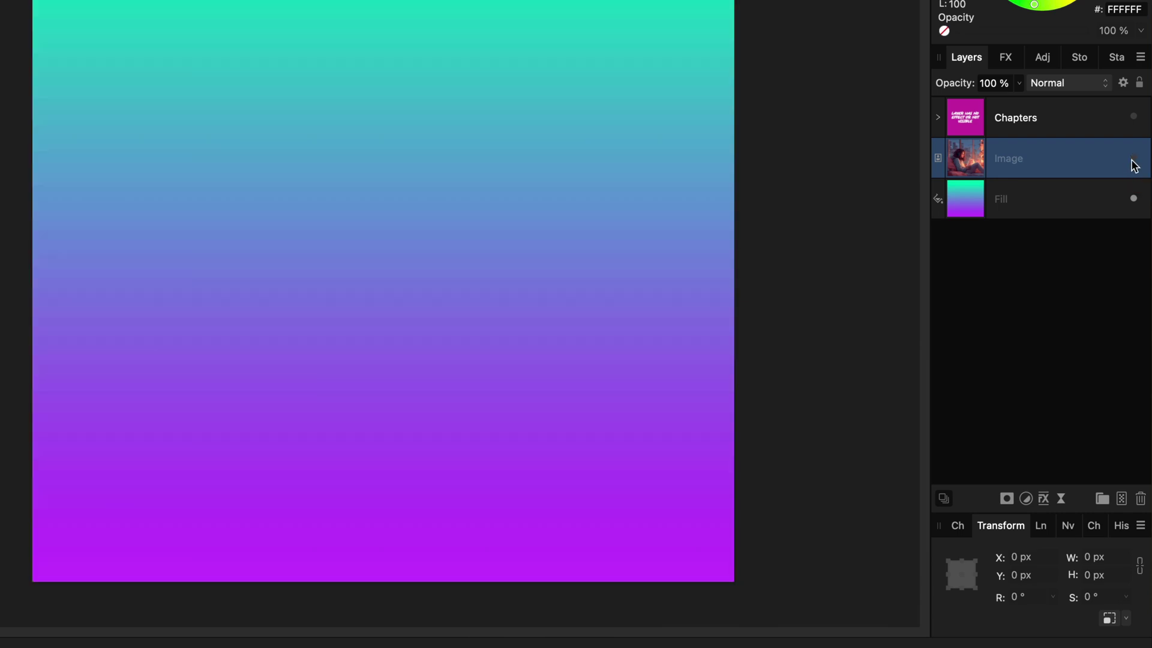
left_click(1133, 158)
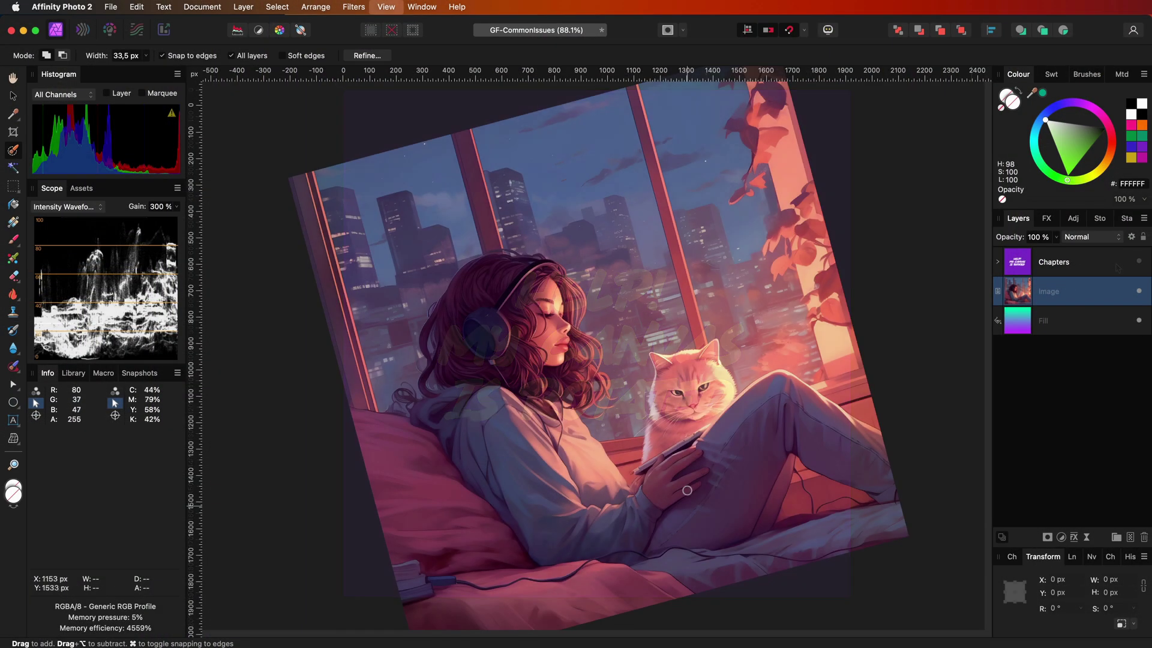
Step: Rotate the canvas view in steps, then reset its rotation
scroll(687, 490, "up", 5)
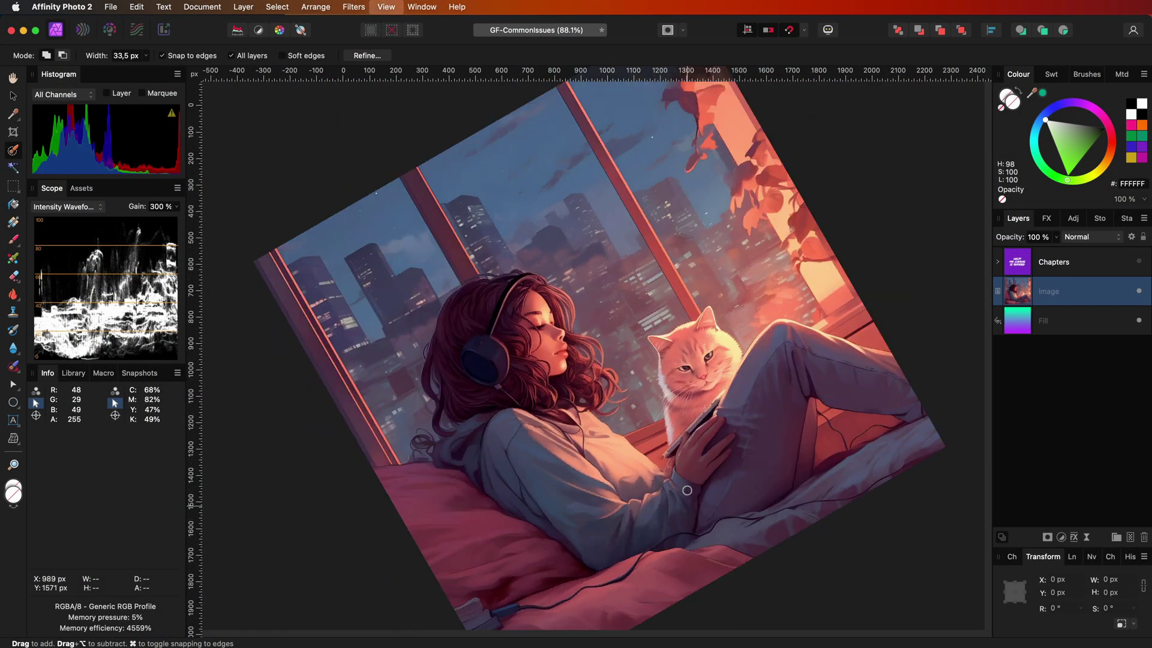
scroll(687, 490, "up", 6)
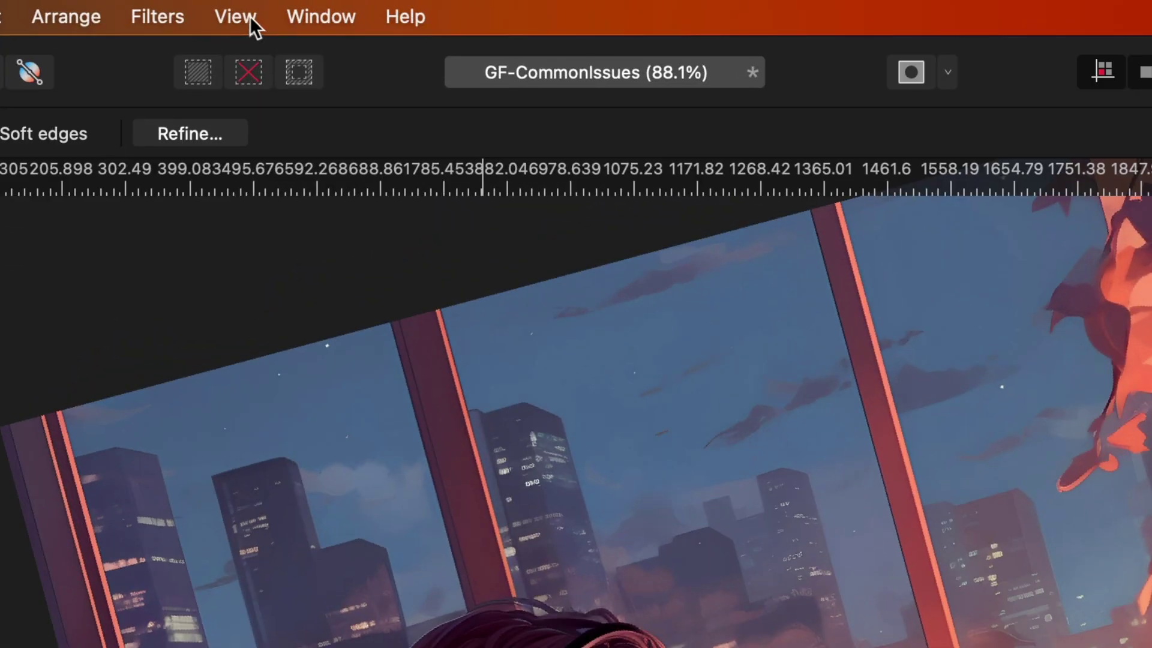
left_click(390, 6)
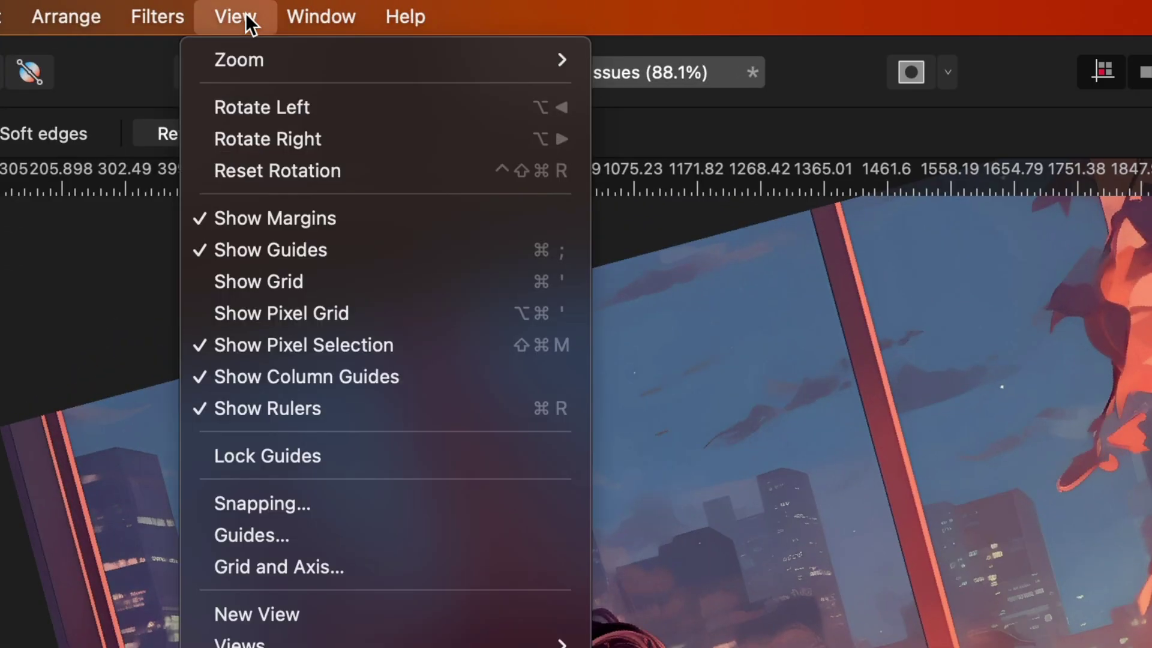
left_click(285, 174)
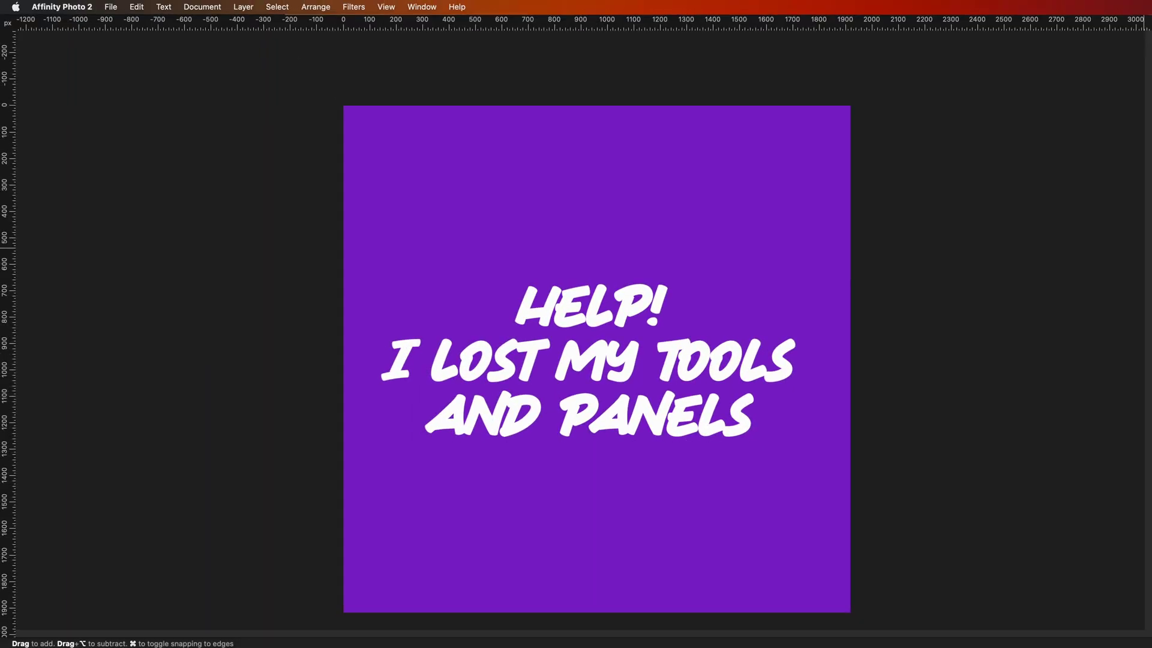
Step: Bring back the hidden tools and panels, hiding them once more in between
key("Tab")
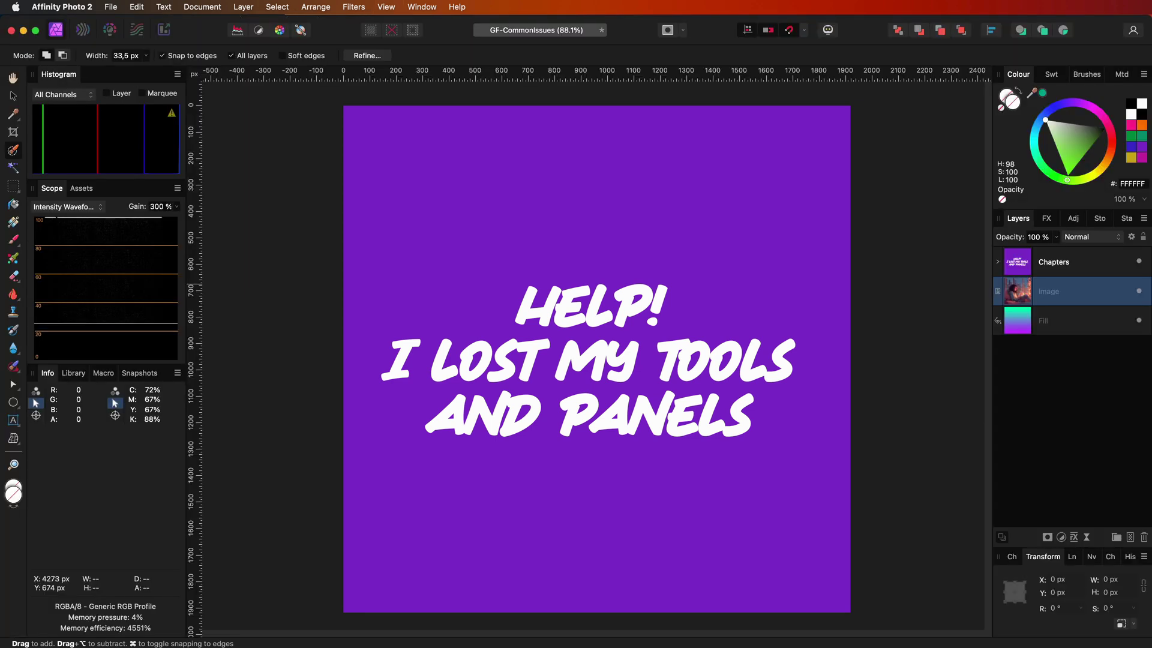
key("Tab")
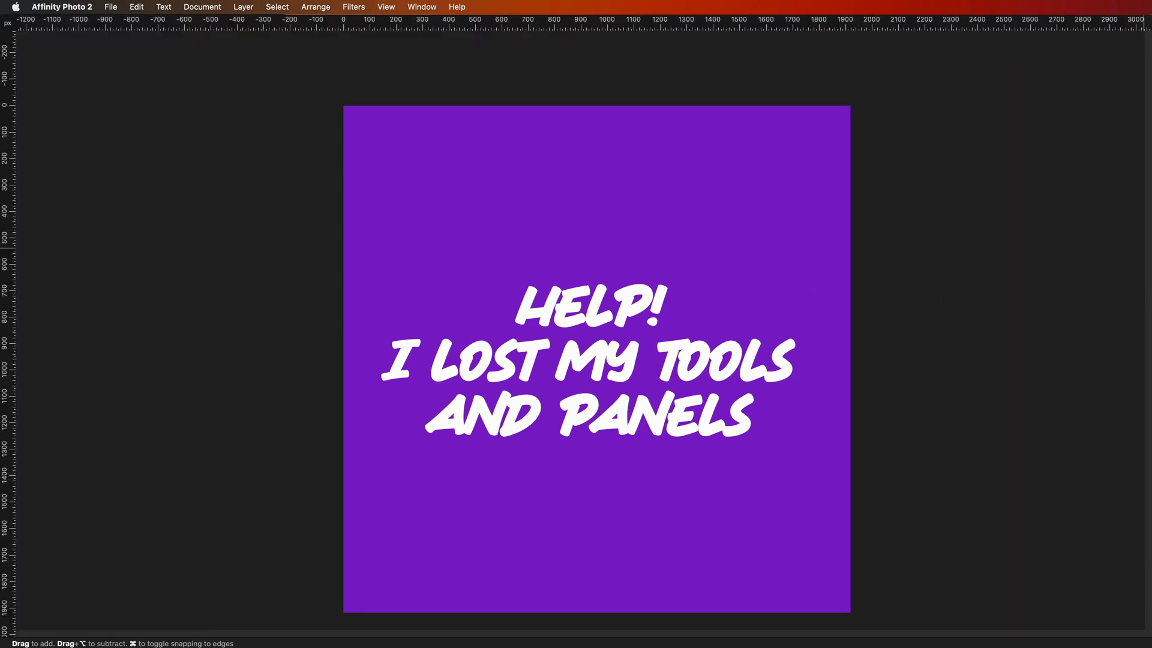
key("Tab")
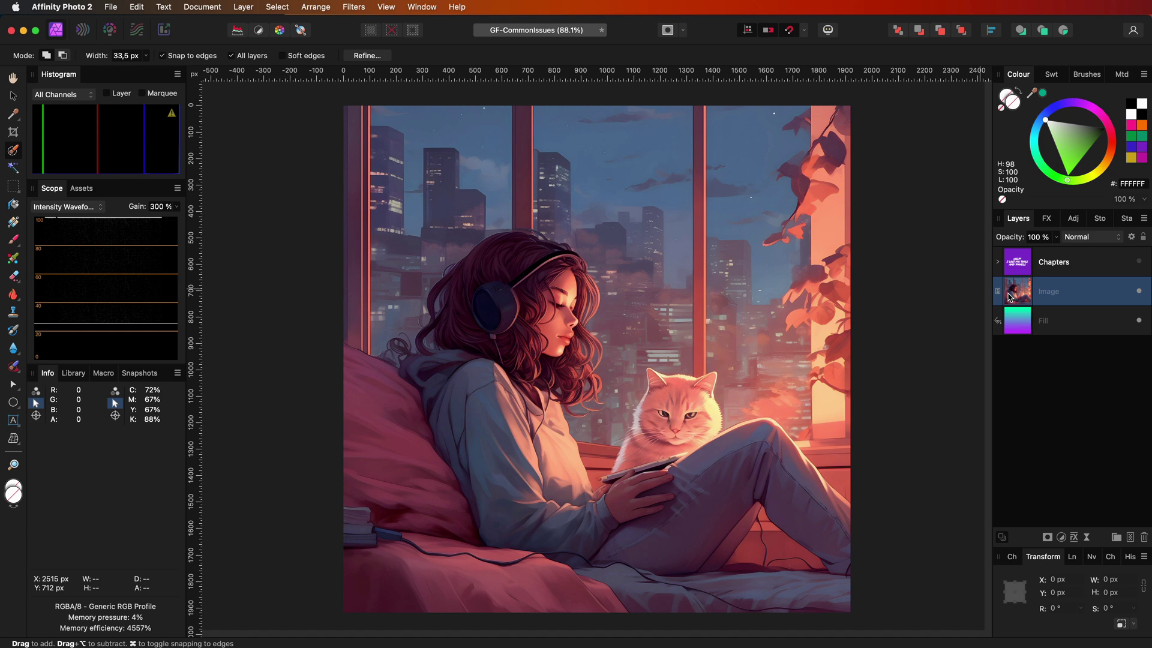
Step: Scale the Image layer down to about 24 % with the Move tool and move it toward the middle of the canvas
key("v")
left_click_drag(849, 612, 442, 201)
left_click_drag(421, 174, 575, 336)
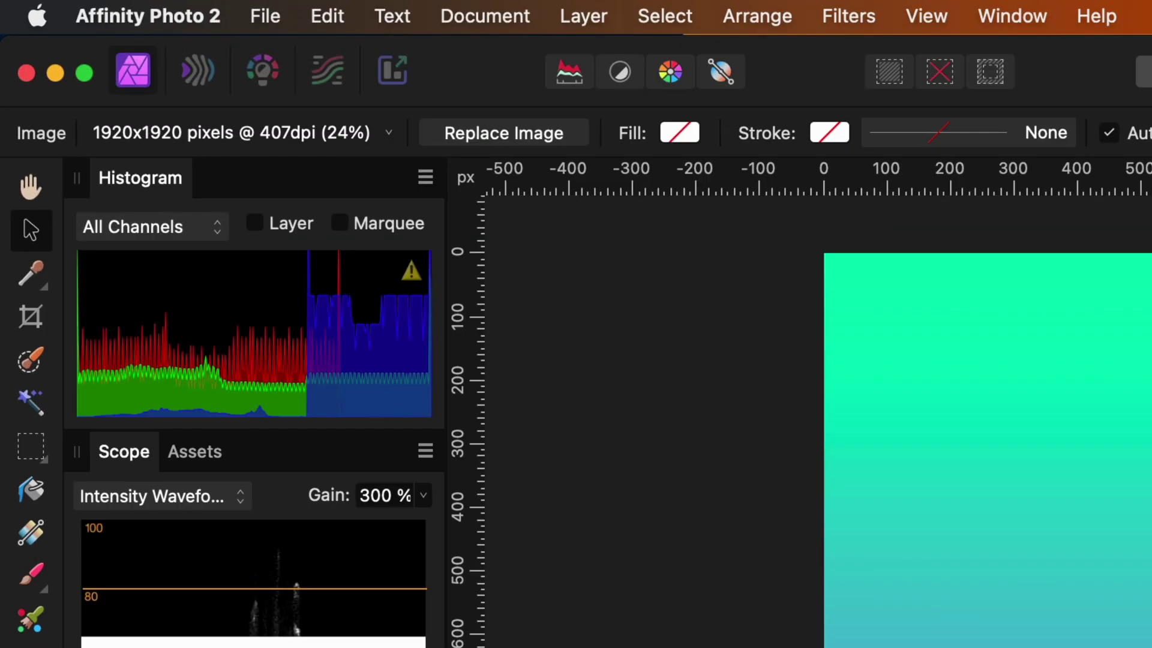
Step: Restore the Image layer to its original size and deselect it
left_click(372, 133)
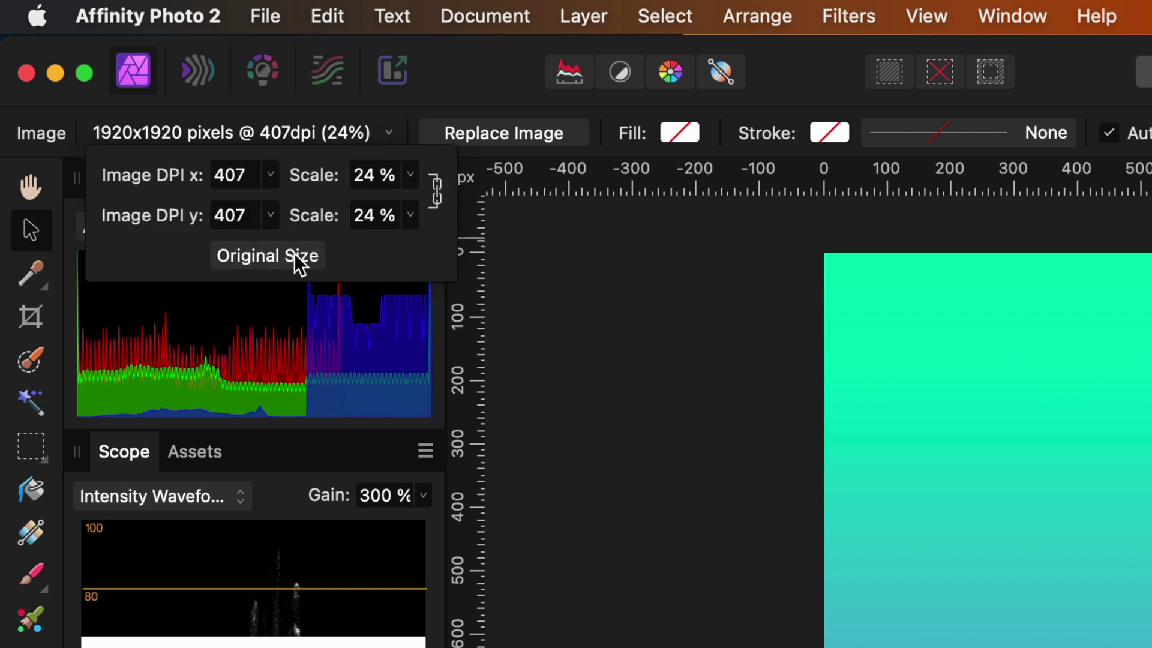
left_click(294, 255)
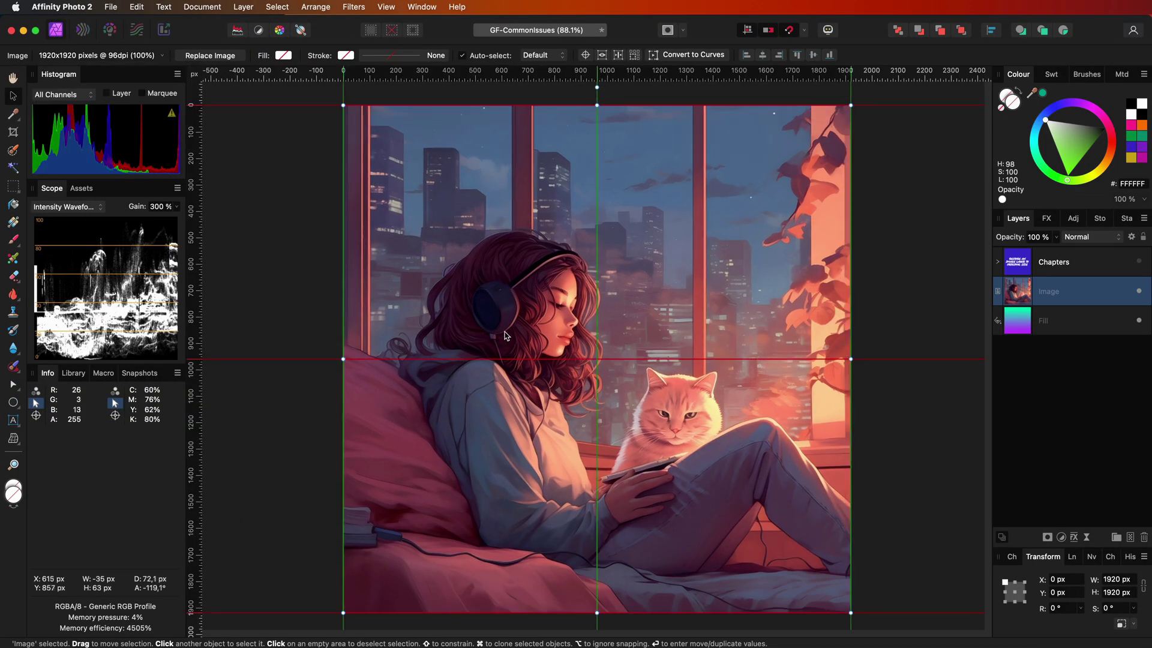
left_click(879, 377)
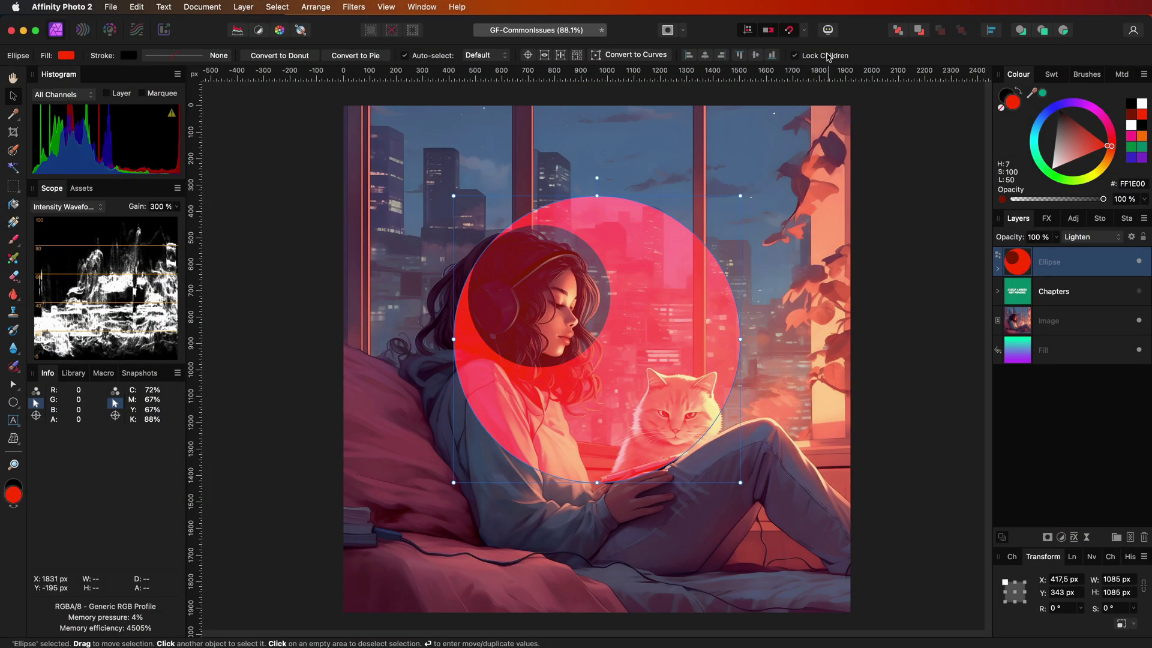
Step: Try moving the ellipse down and to the right with its children locked, undo the move and try moving it again
left_click_drag(695, 369, 663, 393)
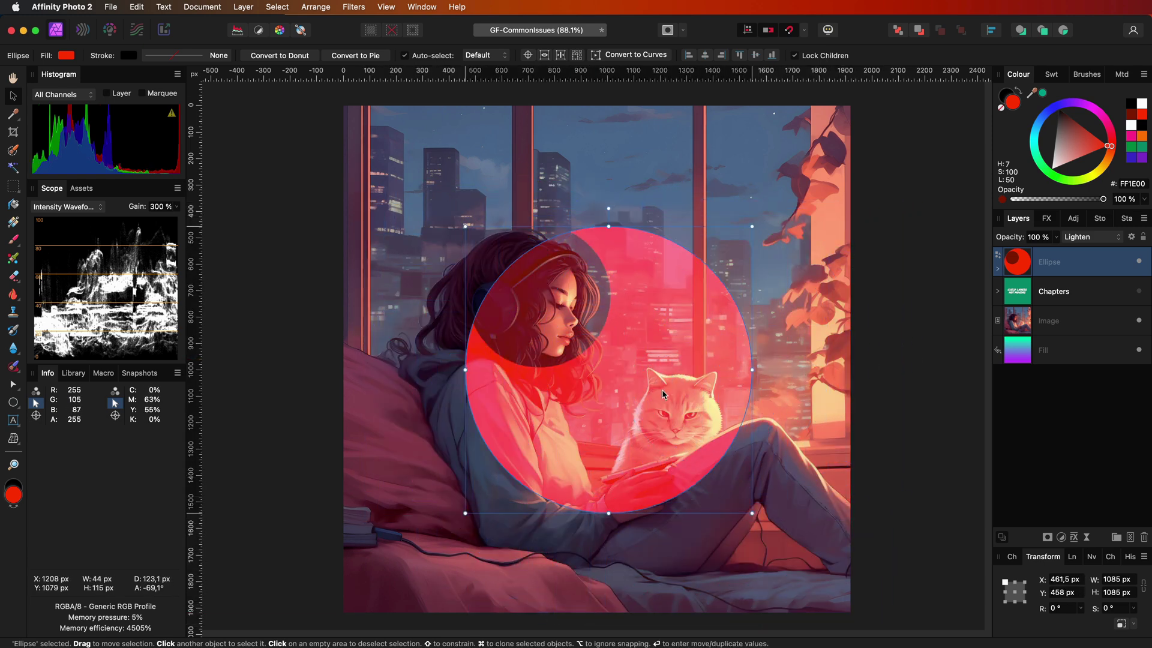
key("super+z")
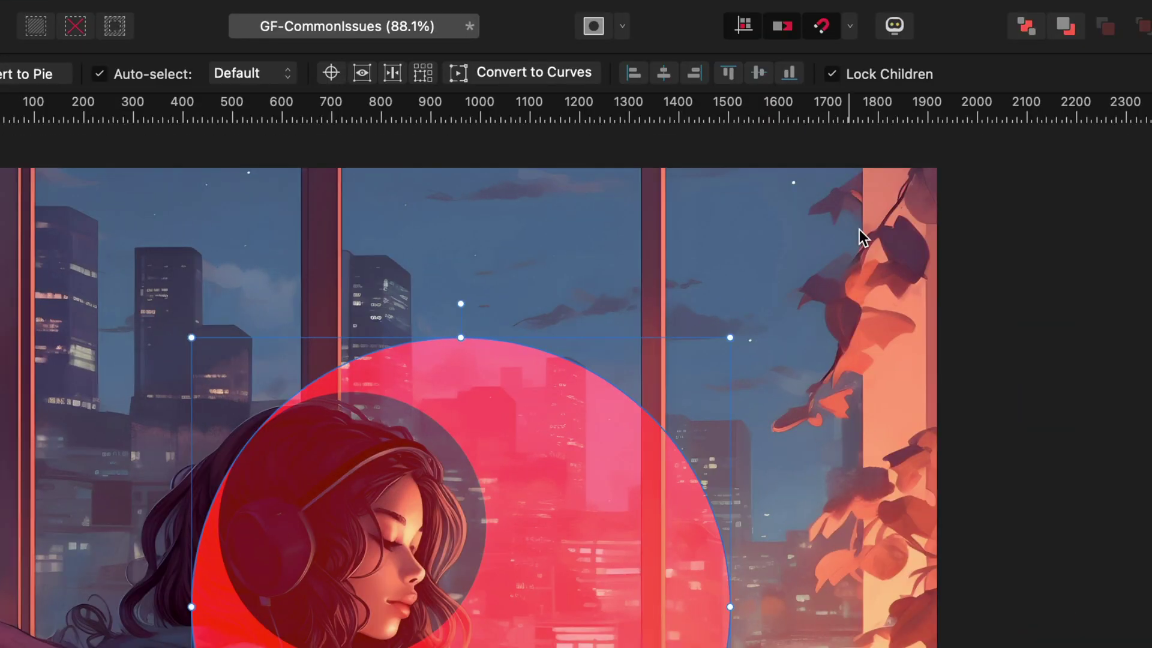
left_click_drag(563, 647, 633, 383)
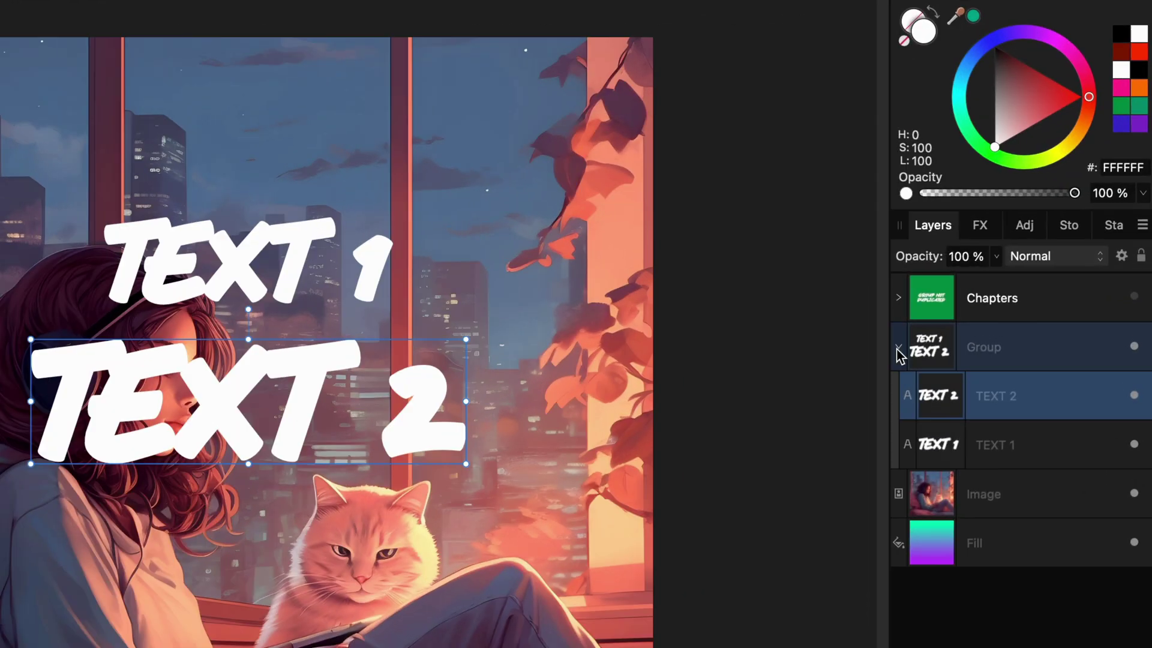
Step: Duplicate the selected TEXT 2 layer while its group is collapsed, delete the copy from the expanded group and collapse the group again
left_click(997, 295)
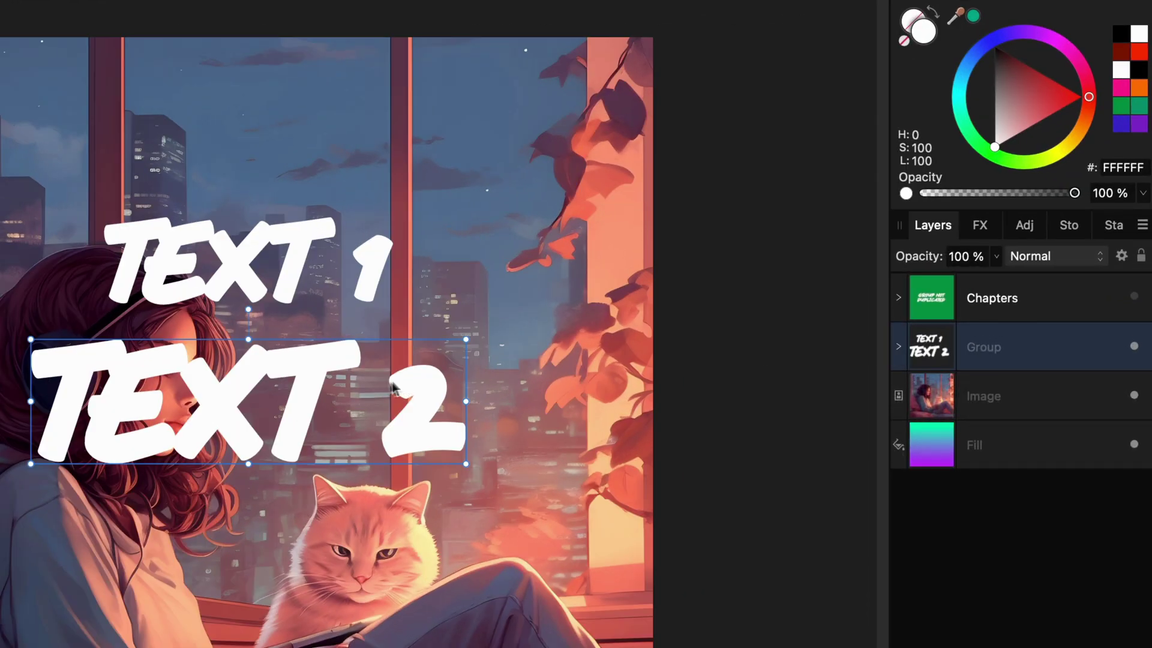
key("ctrl+j")
left_click(898, 347)
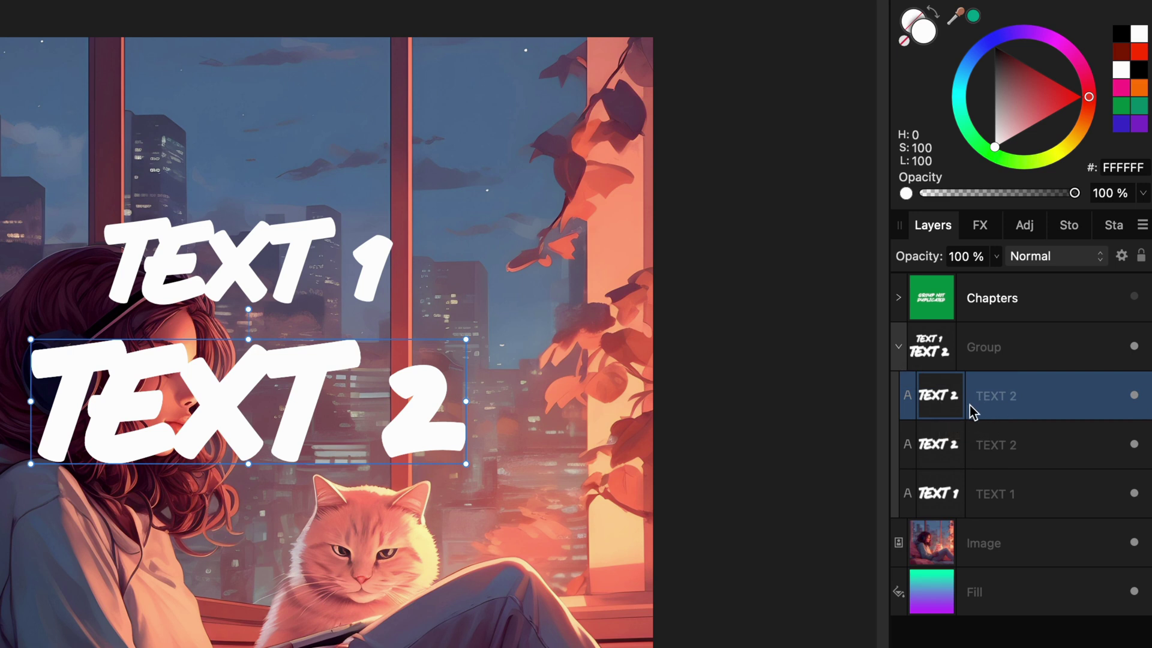
key("Delete")
left_click(898, 347)
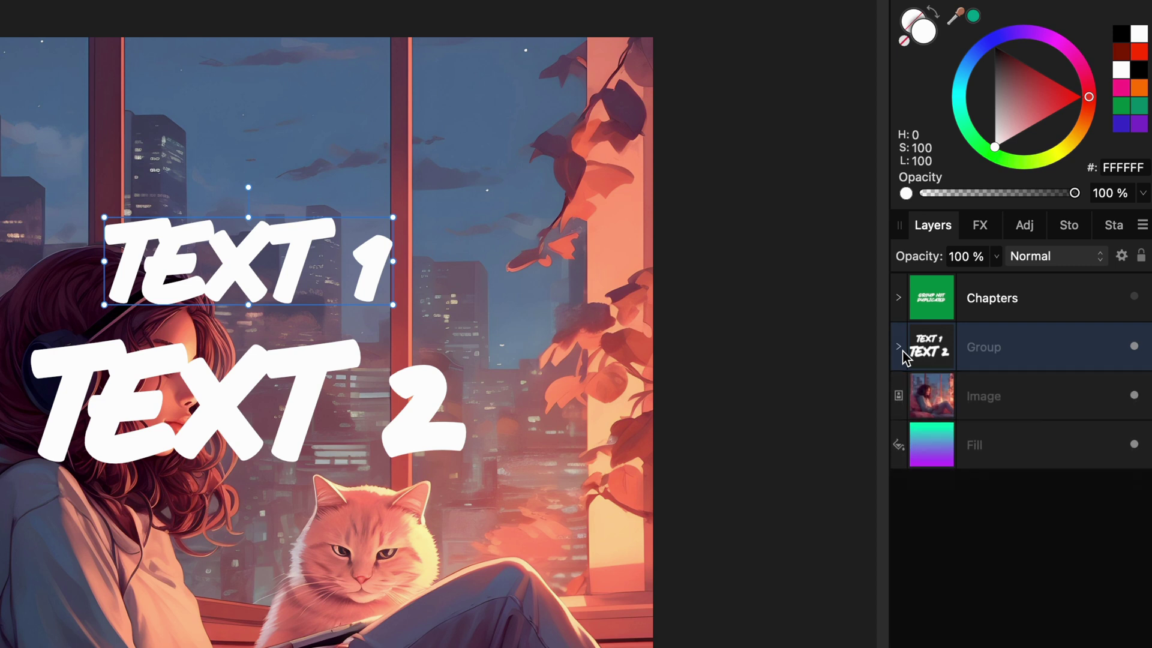